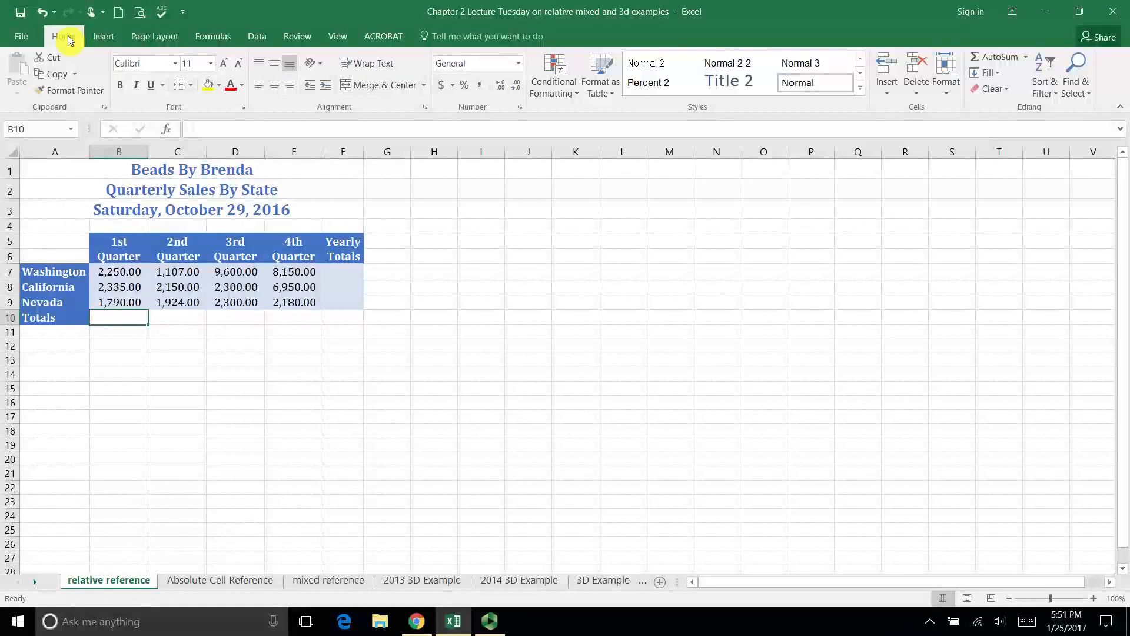
- Total the 1st Quarter sales in cell B10 with an automatic sum of B7:B9
left_click(123, 275)
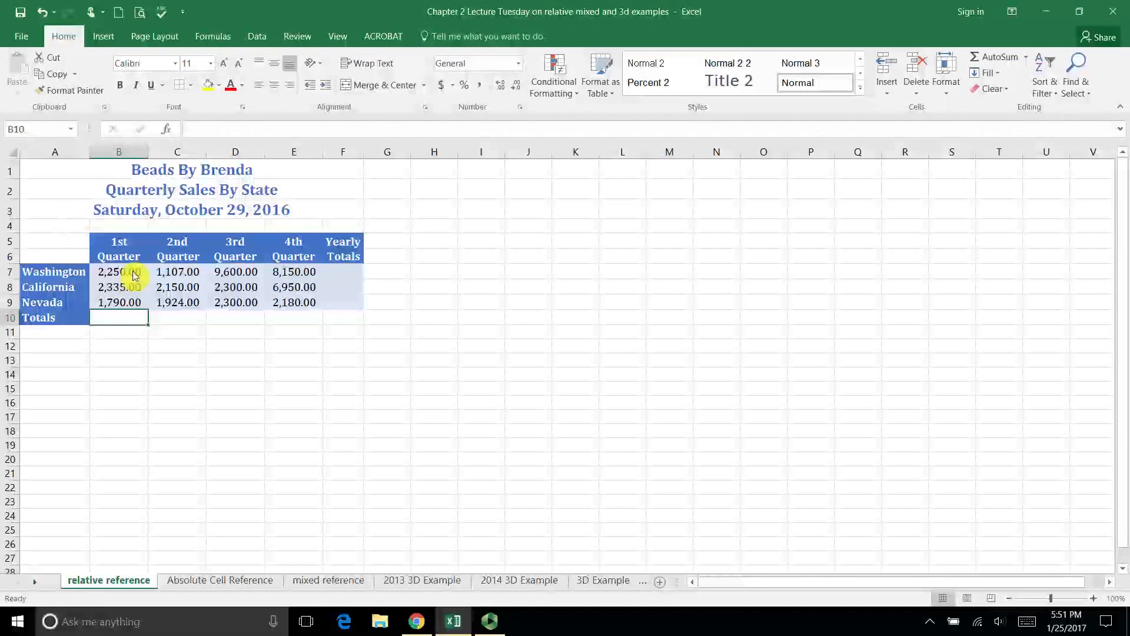
left_click_drag(134, 276, 133, 318)
left_click(115, 322)
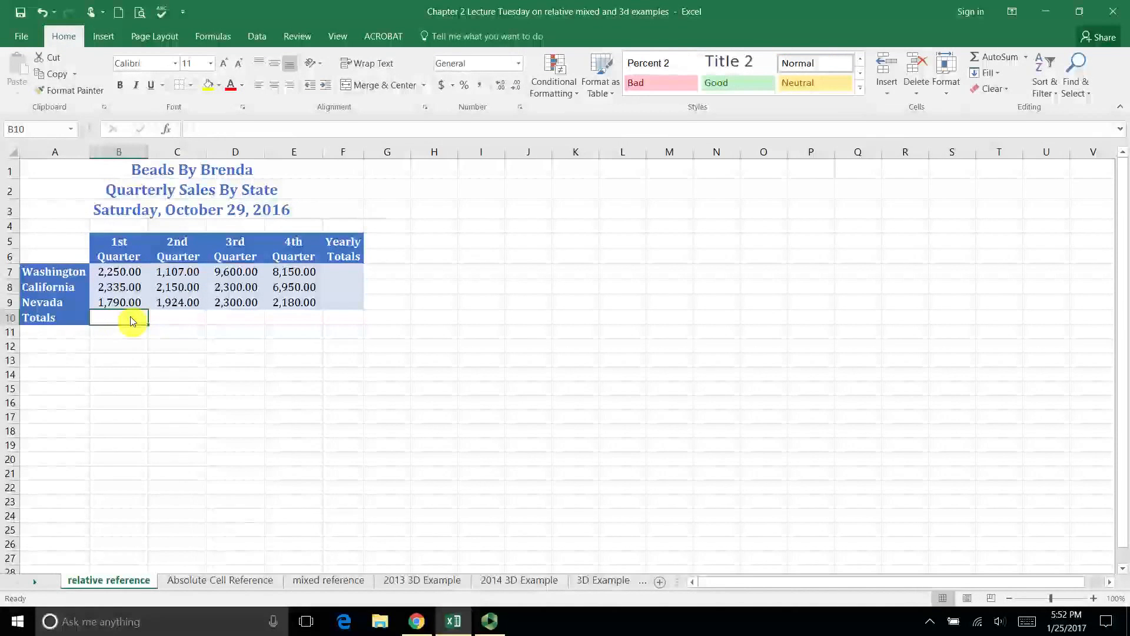
left_click(1025, 58)
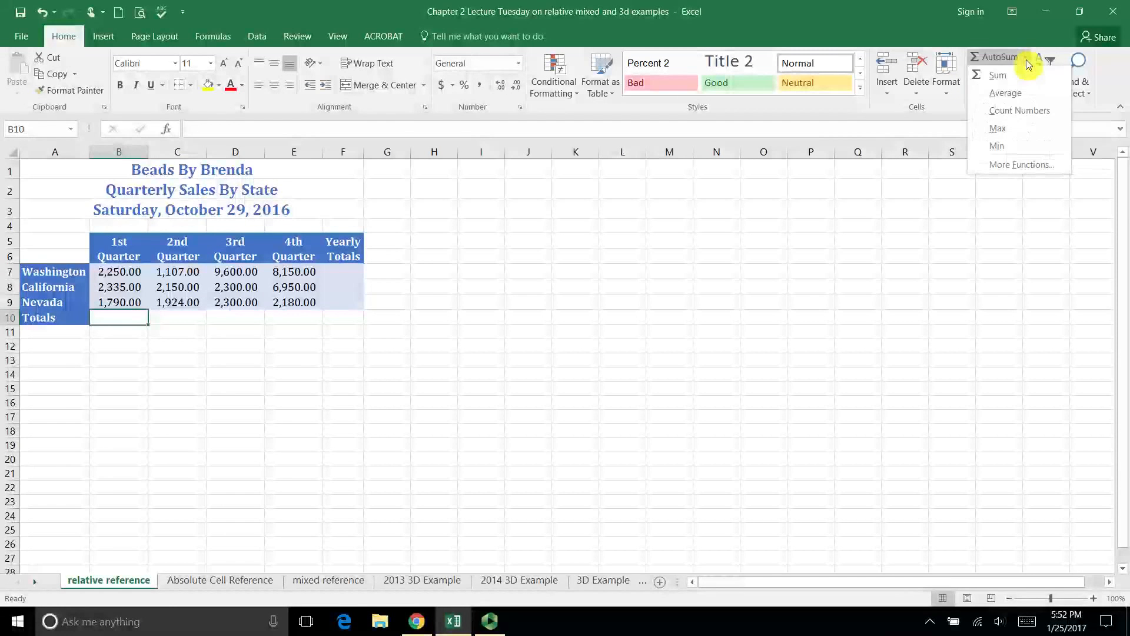
left_click(997, 84)
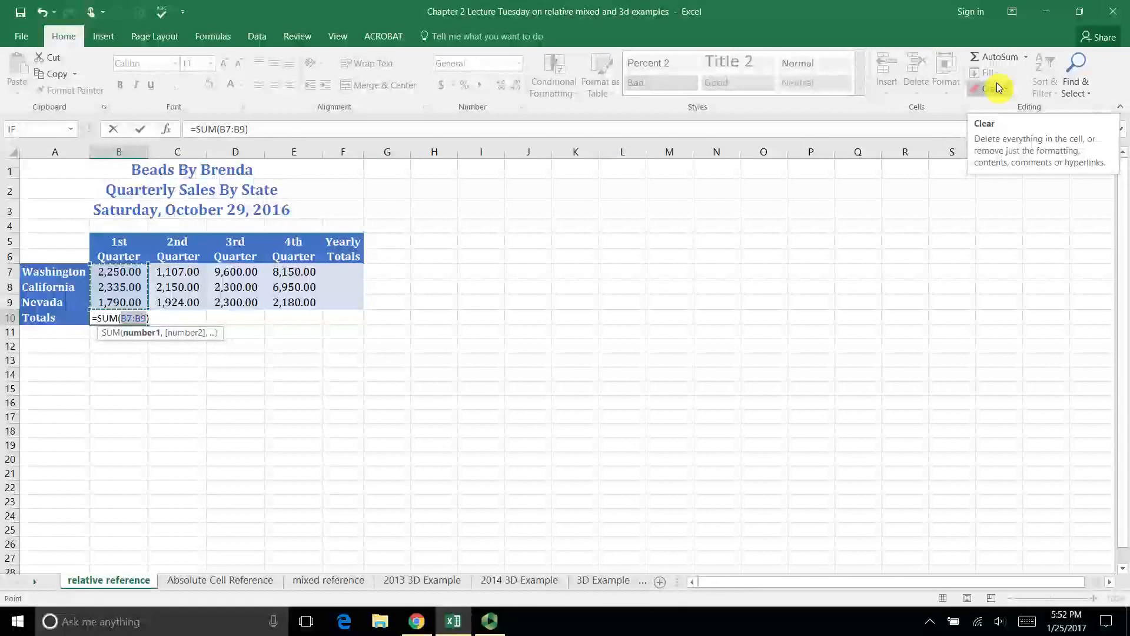
key("Return")
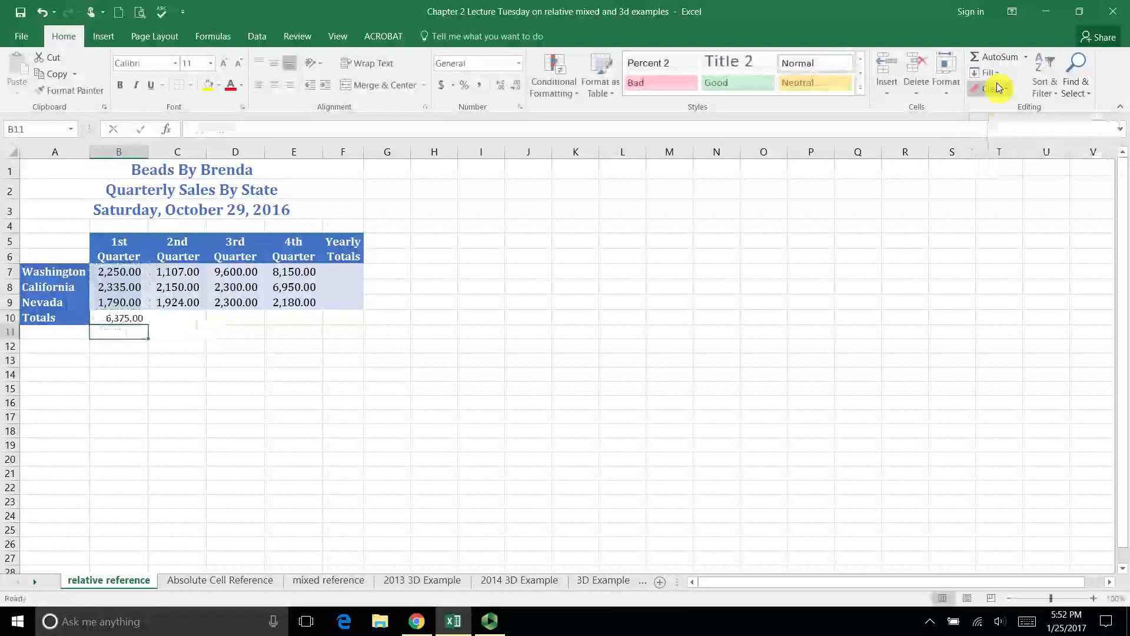
key("Up")
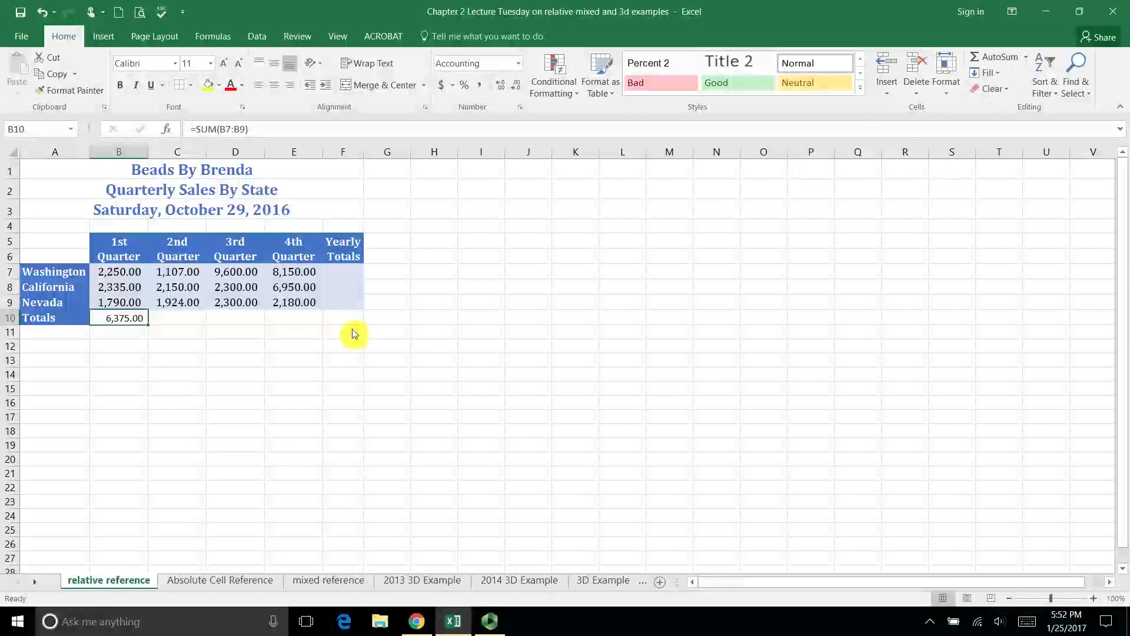
- Examine the empty Totals cells C10:E10 and the state figures above the 1st and 2nd Quarter totals to compare their relative positions
left_click(180, 326)
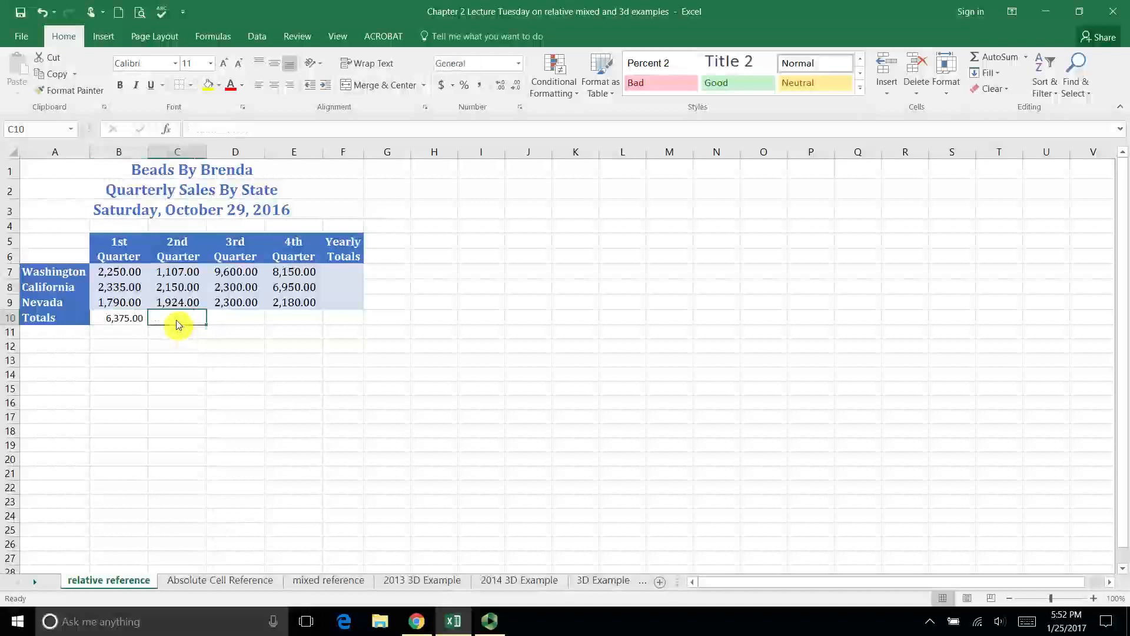
left_click(236, 320)
left_click(285, 320)
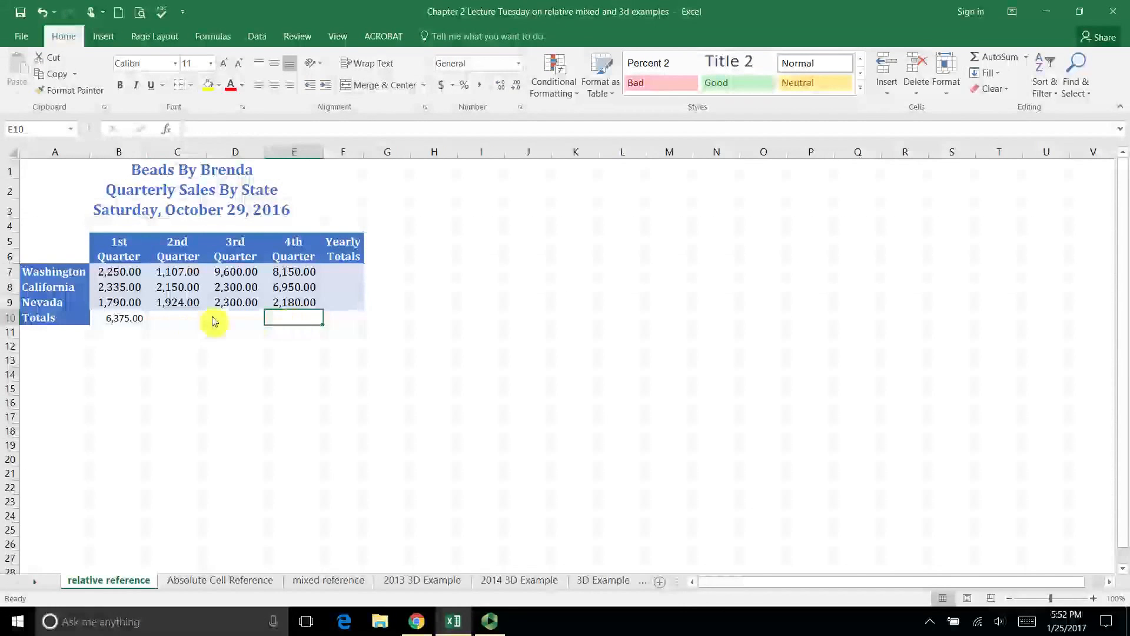
left_click(195, 321)
left_click_drag(195, 321, 297, 320)
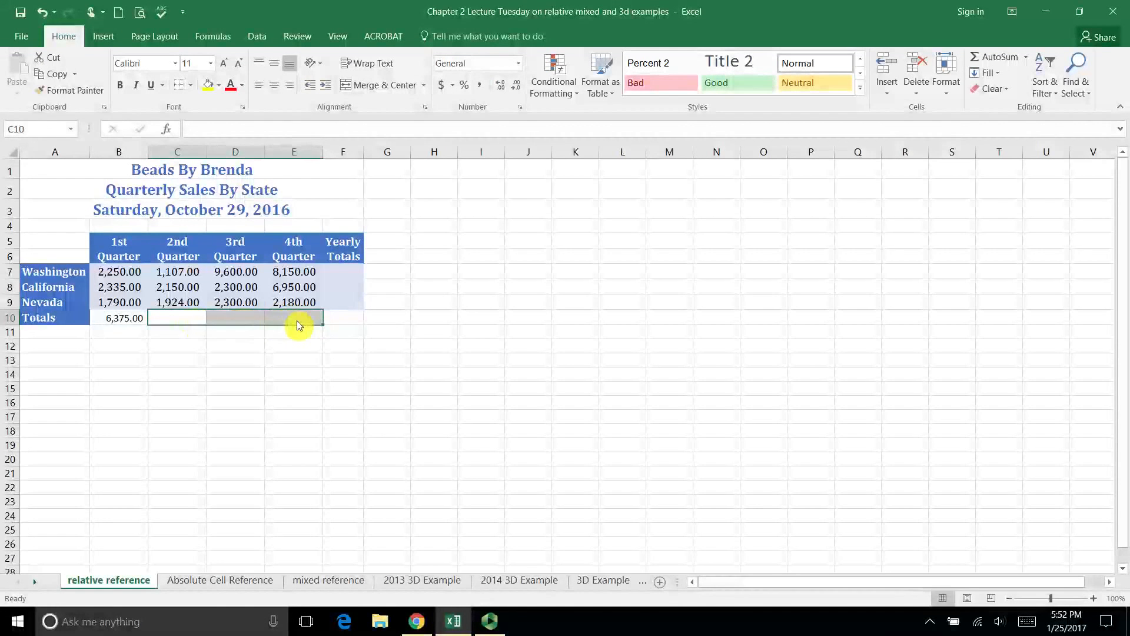
left_click(136, 318)
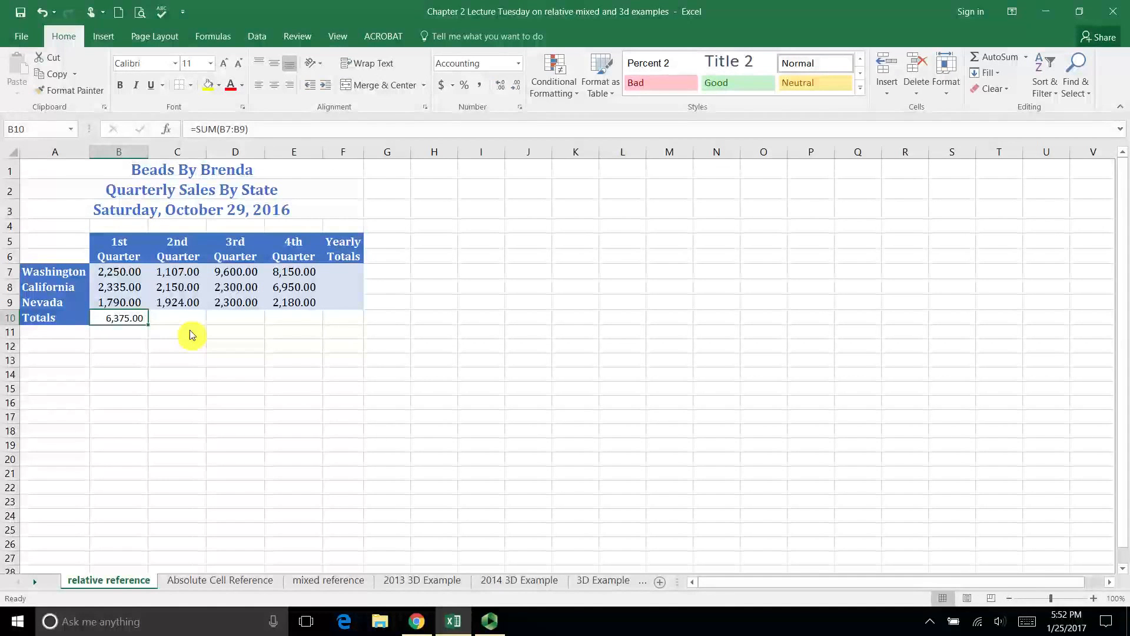
left_click(134, 303)
left_click(122, 286)
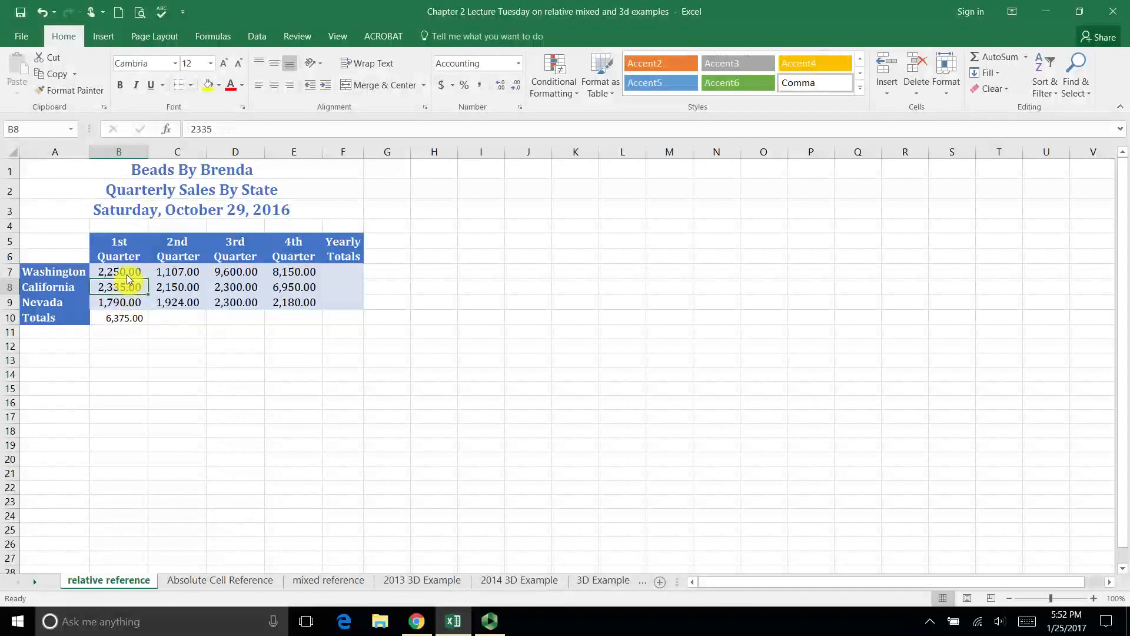
left_click(127, 274)
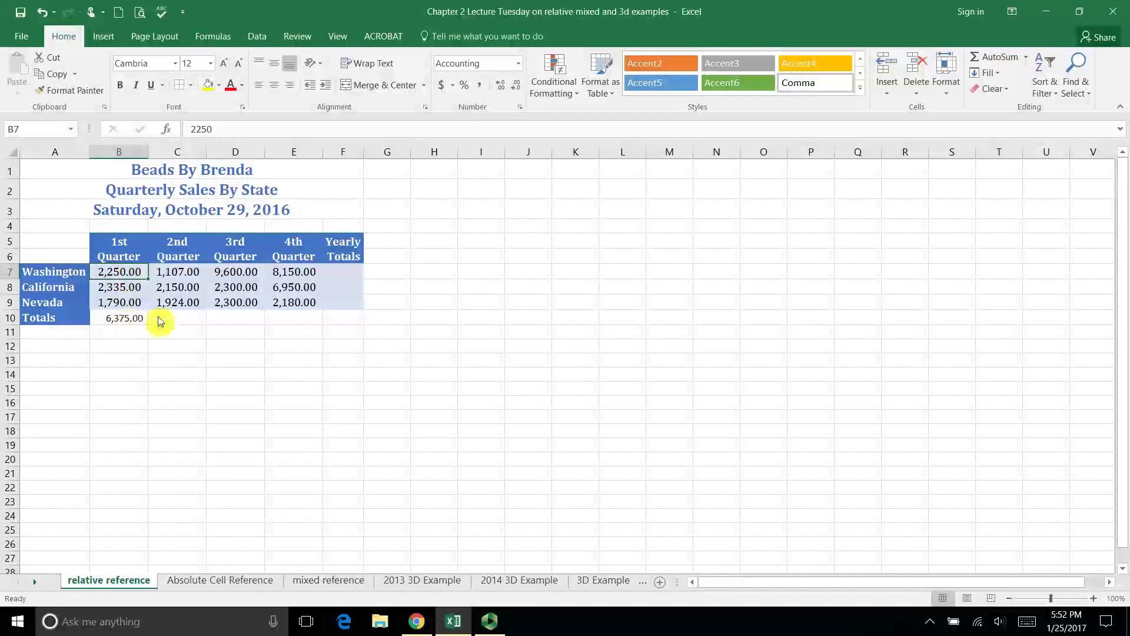
left_click(183, 321)
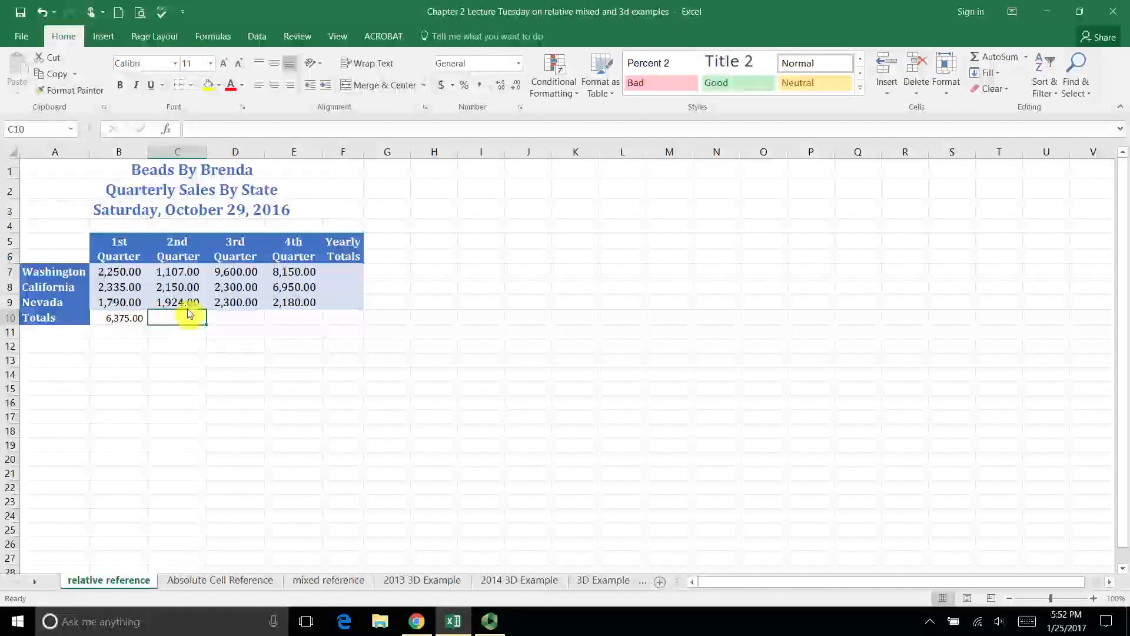
left_click(185, 303)
left_click(187, 287)
left_click(190, 273)
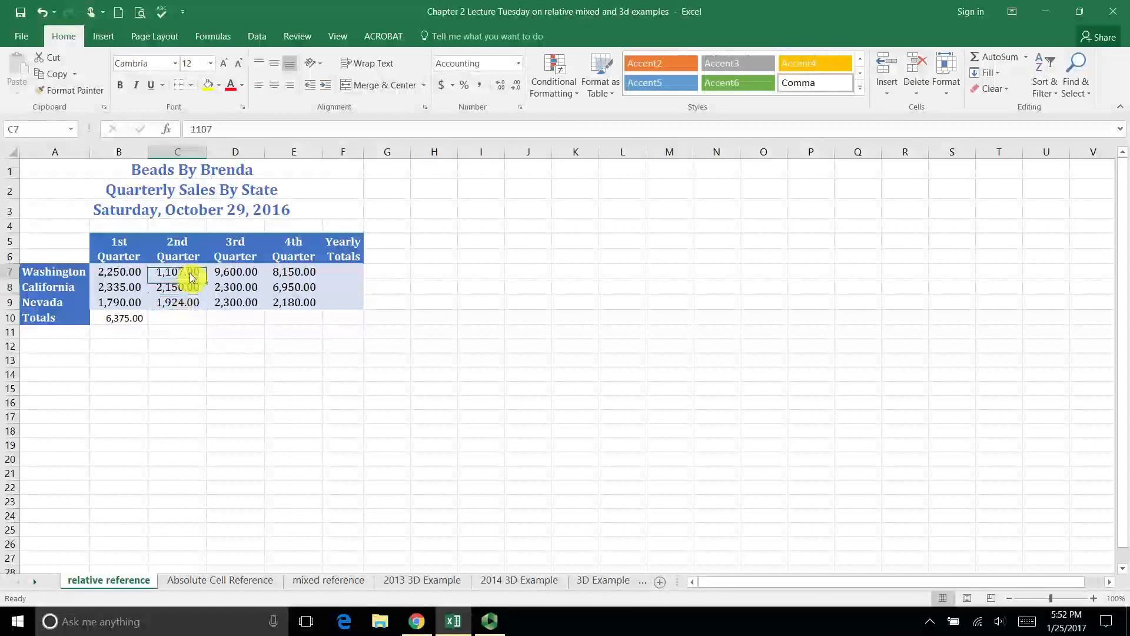
left_click(190, 323)
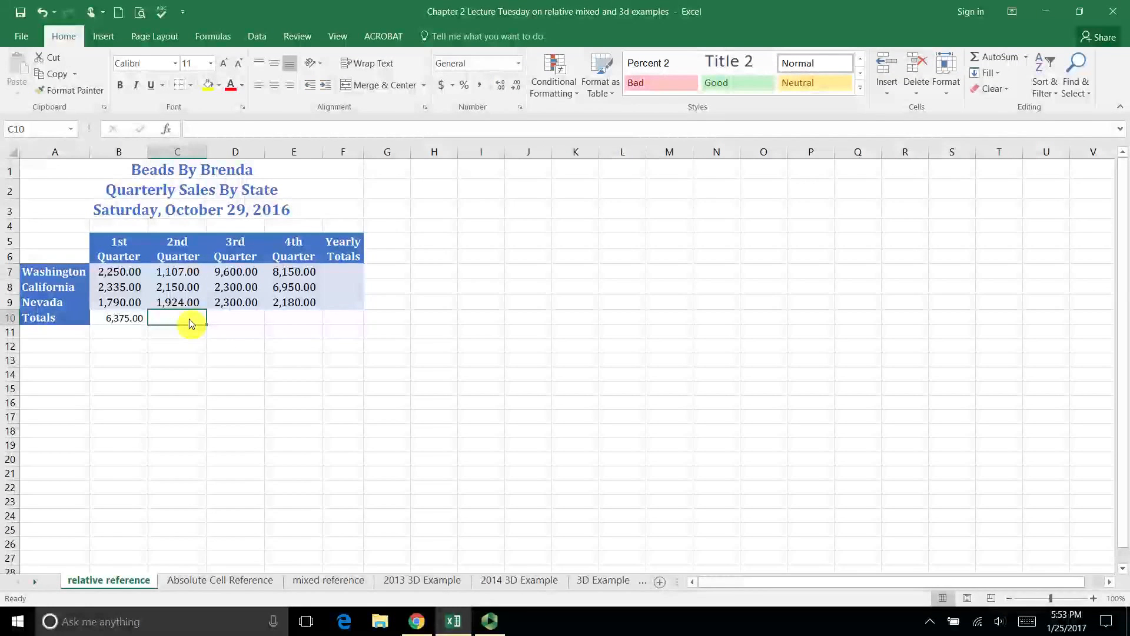
- Fill the B10 total formula across to C10:E10 and check the formula in each quarter's total
left_click(141, 321)
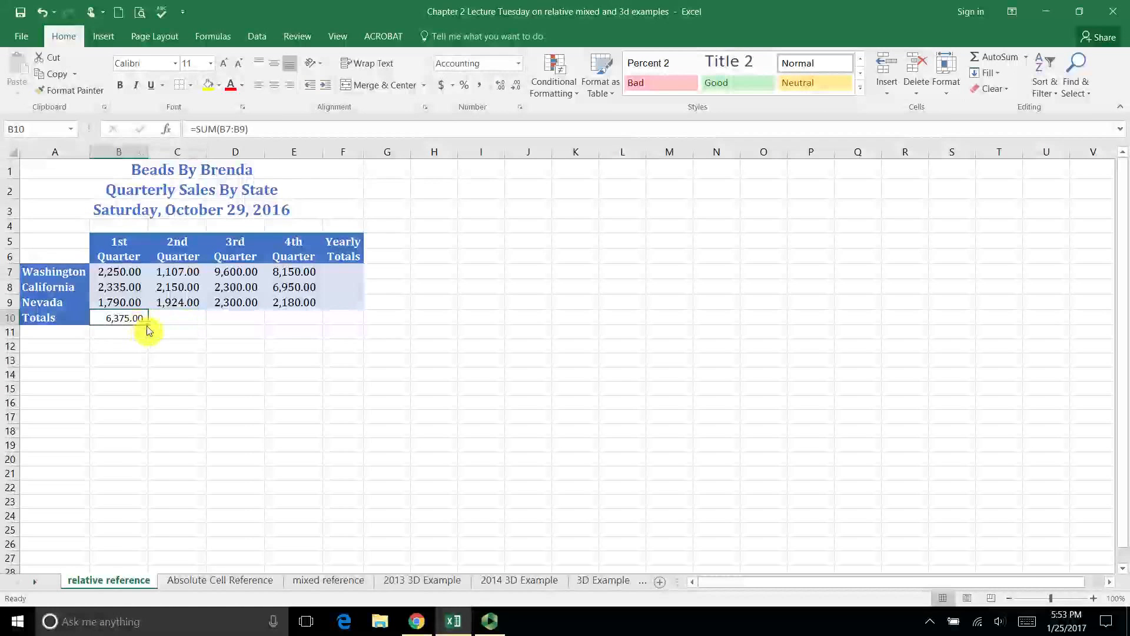
left_click_drag(147, 330, 312, 329)
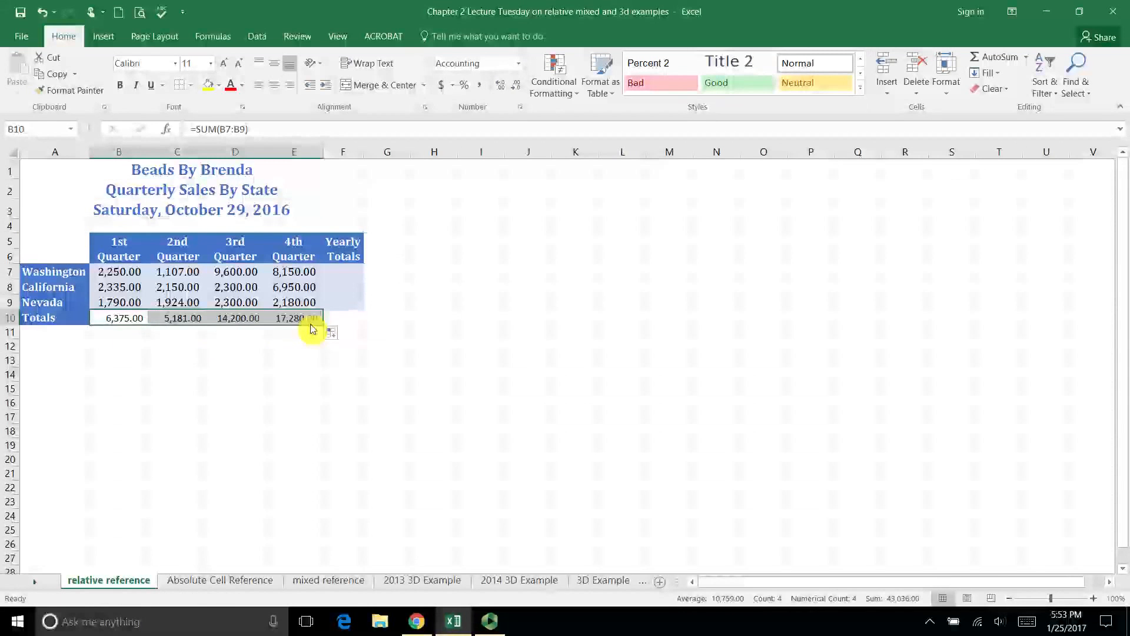
left_click(137, 318)
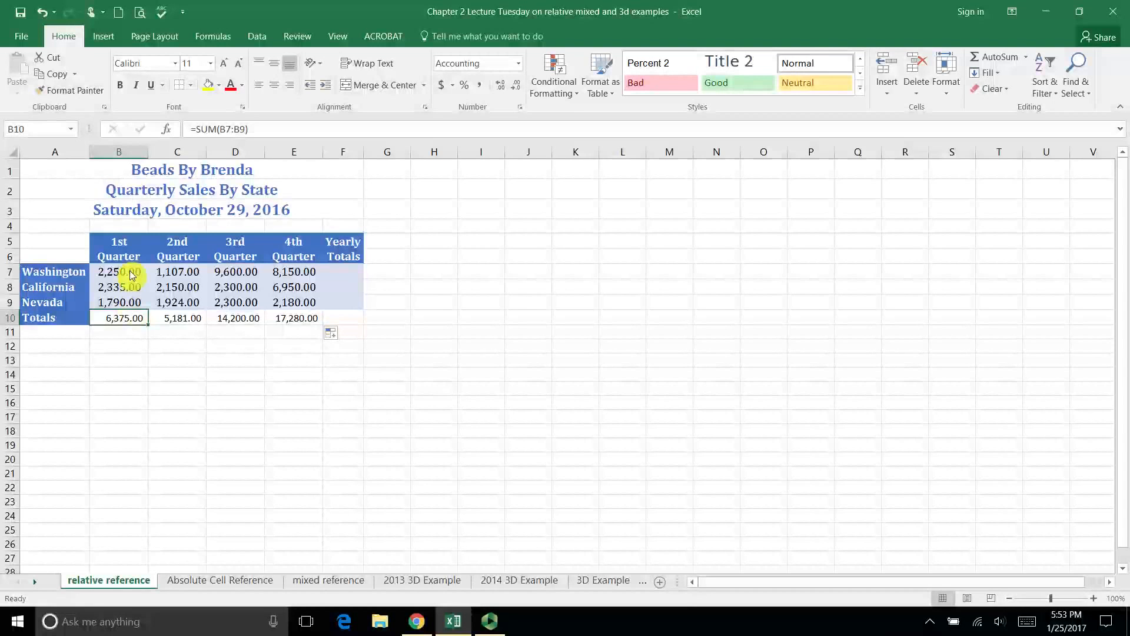
left_click(182, 322)
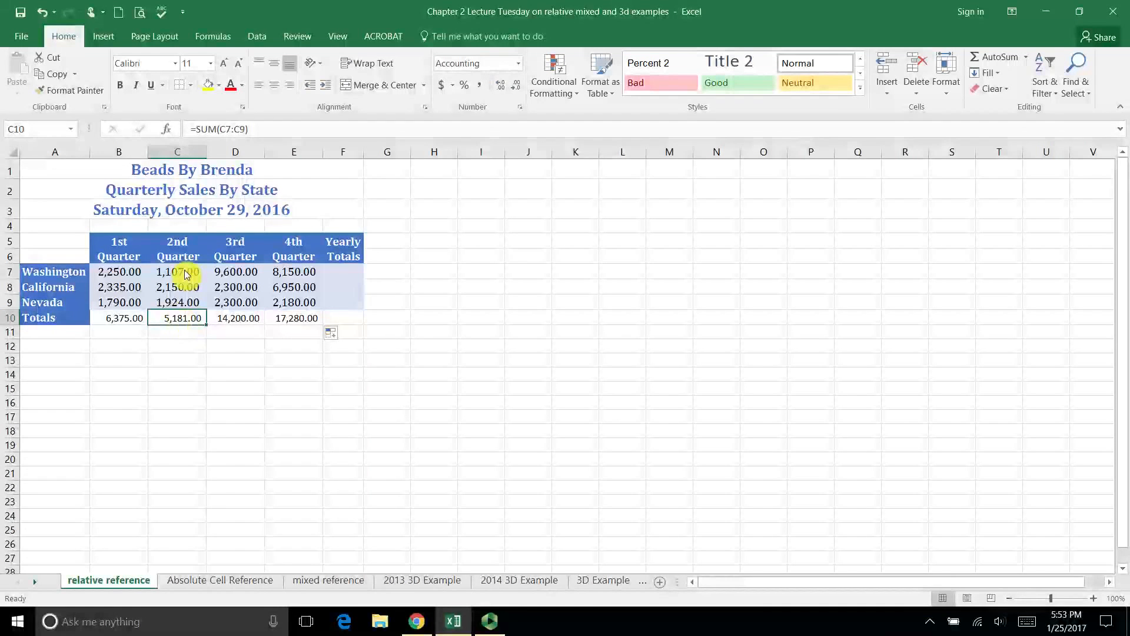
left_click(238, 319)
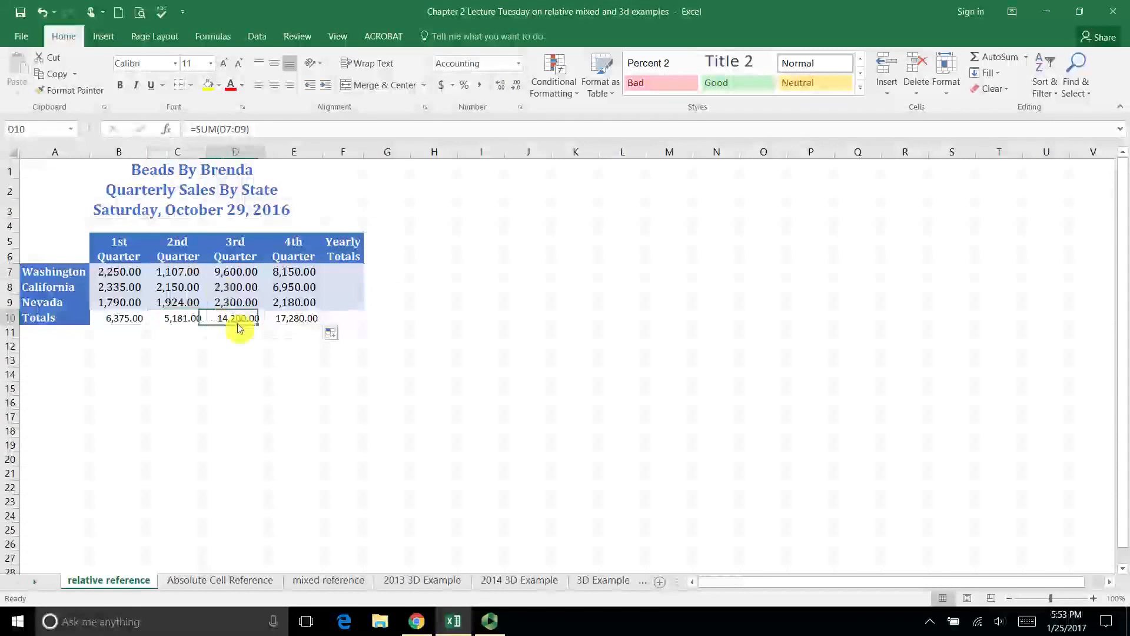
left_click(292, 321)
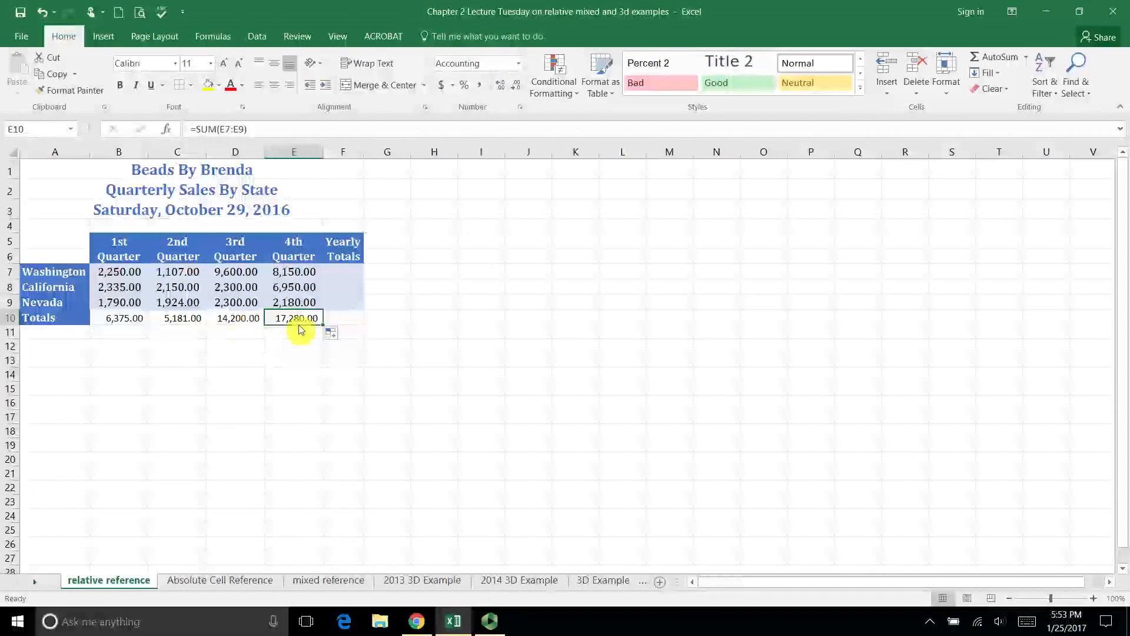
- Total Washington's four quarters in the Yearly Totals cell F7 with an automatic sum of B7:E7
left_click(344, 272)
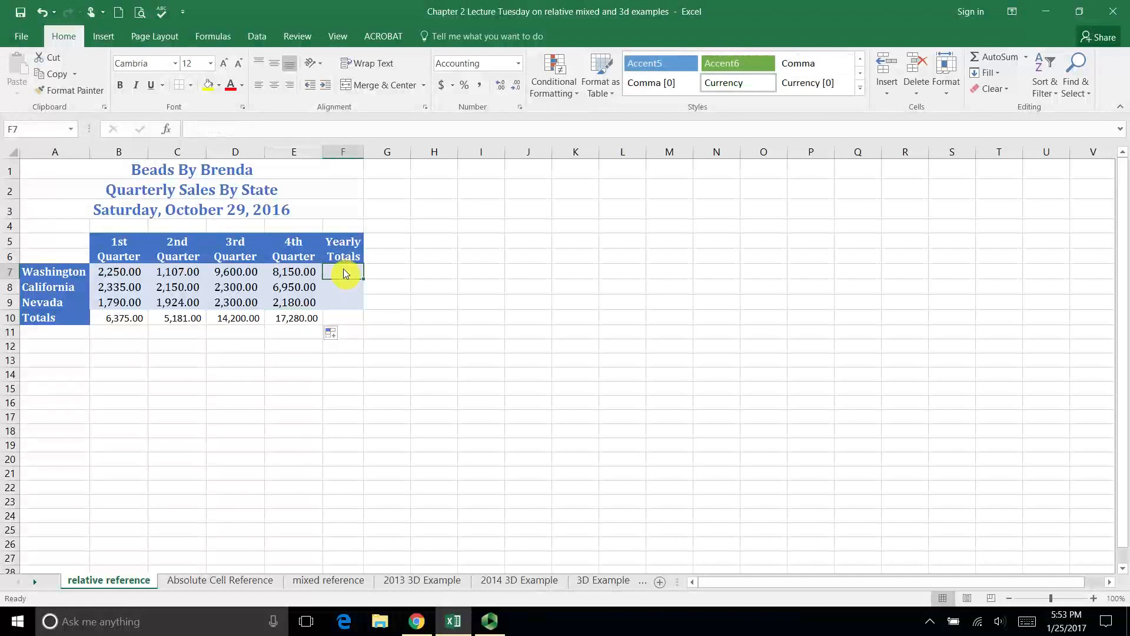
left_click(1028, 61)
left_click(1004, 75)
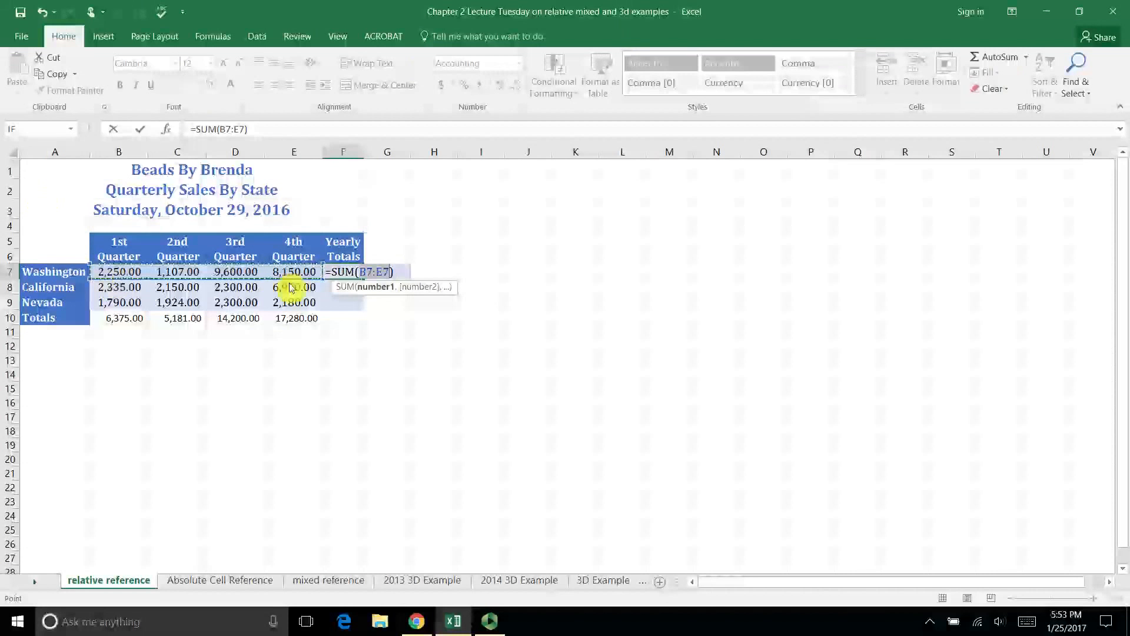
key("Return")
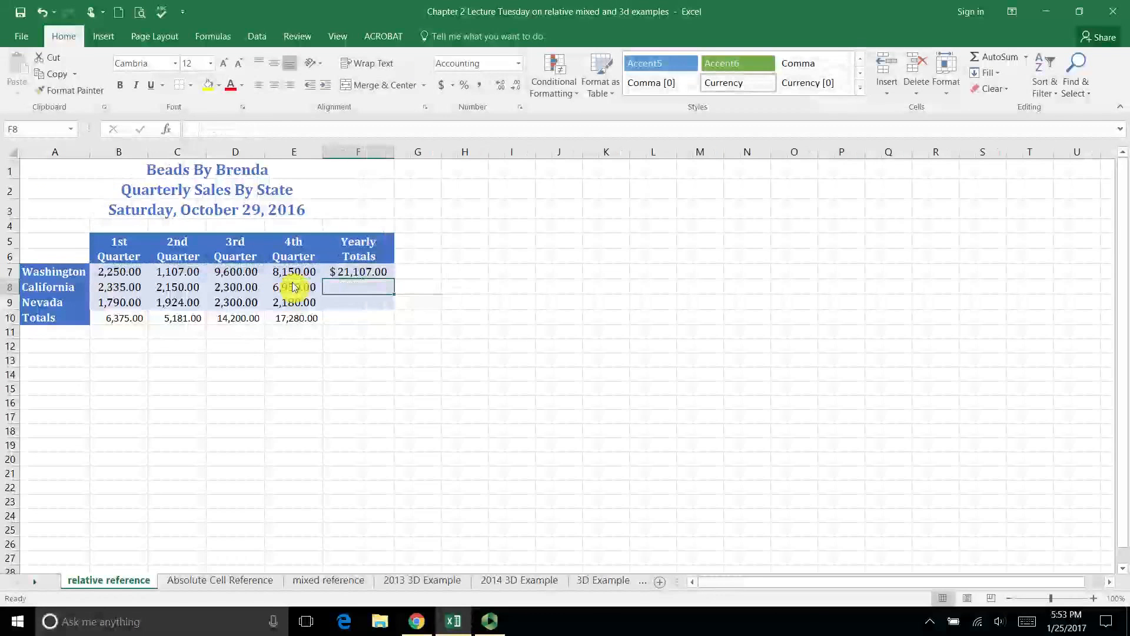
- Fill the Washington yearly total formula down to F8:F9 and check the formulas for California and Nevada
left_click(369, 271)
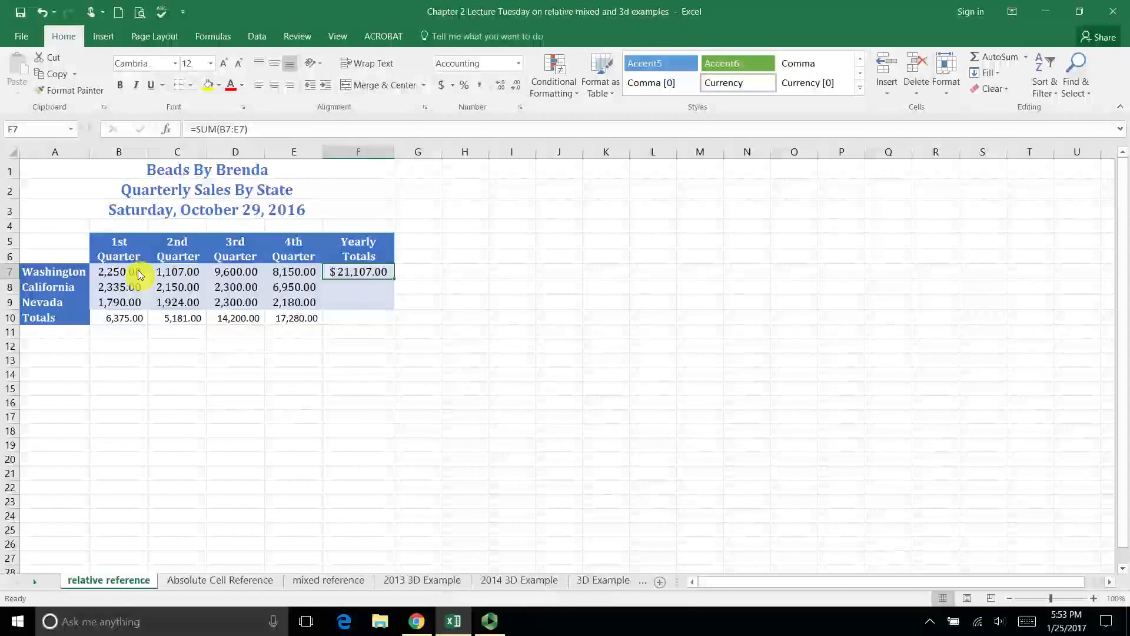
left_click(368, 290)
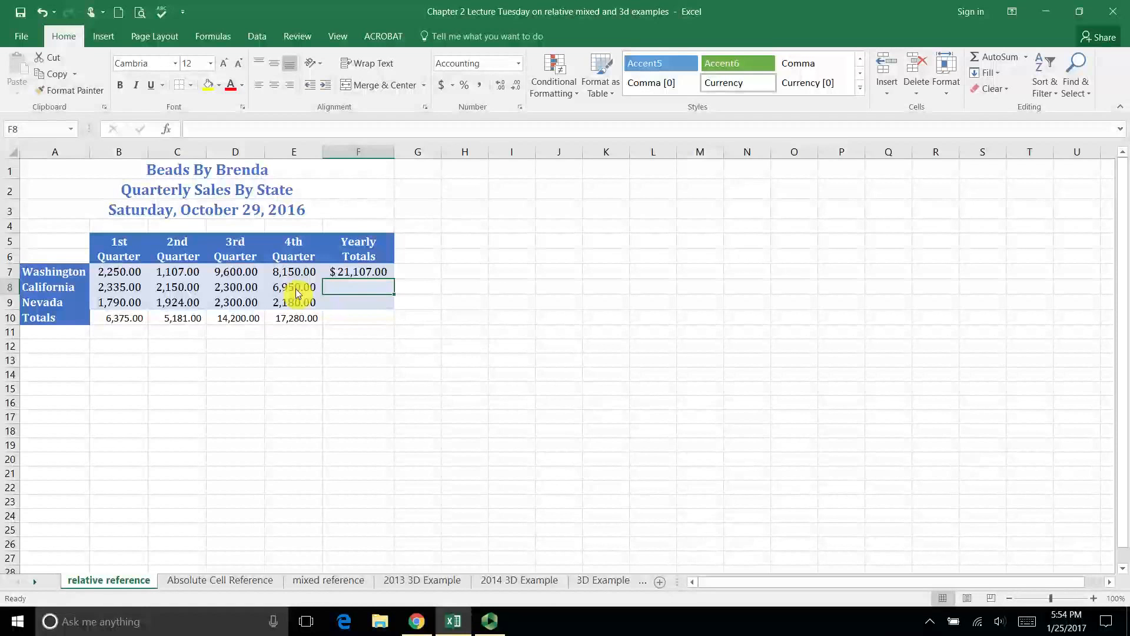
left_click(380, 305)
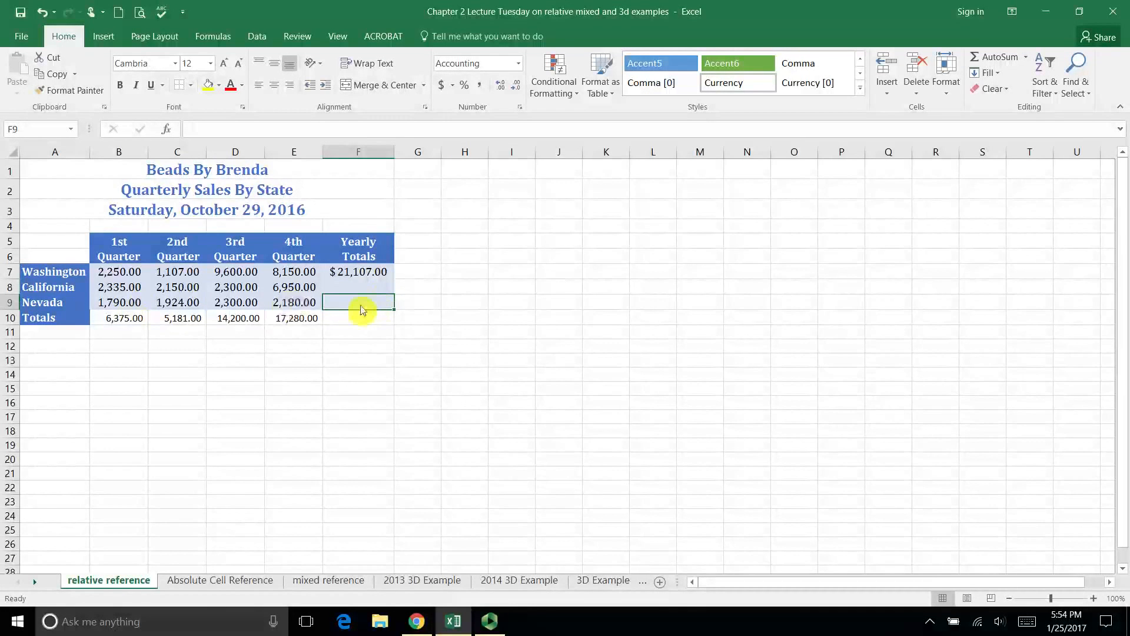
left_click(365, 276)
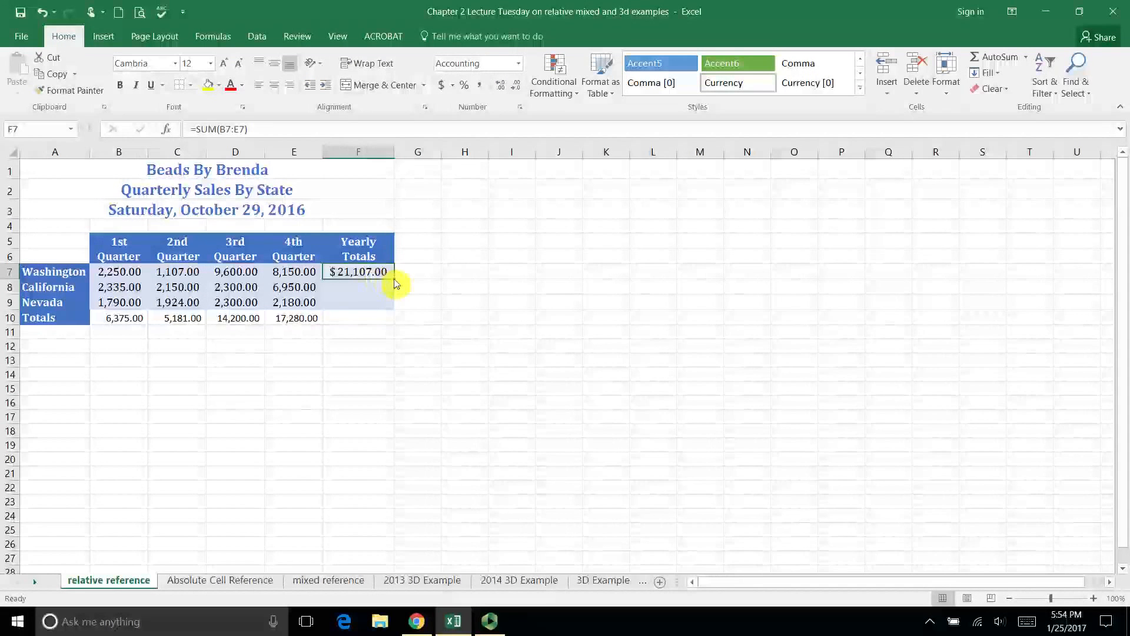
left_click_drag(394, 280, 397, 308)
left_click(377, 291)
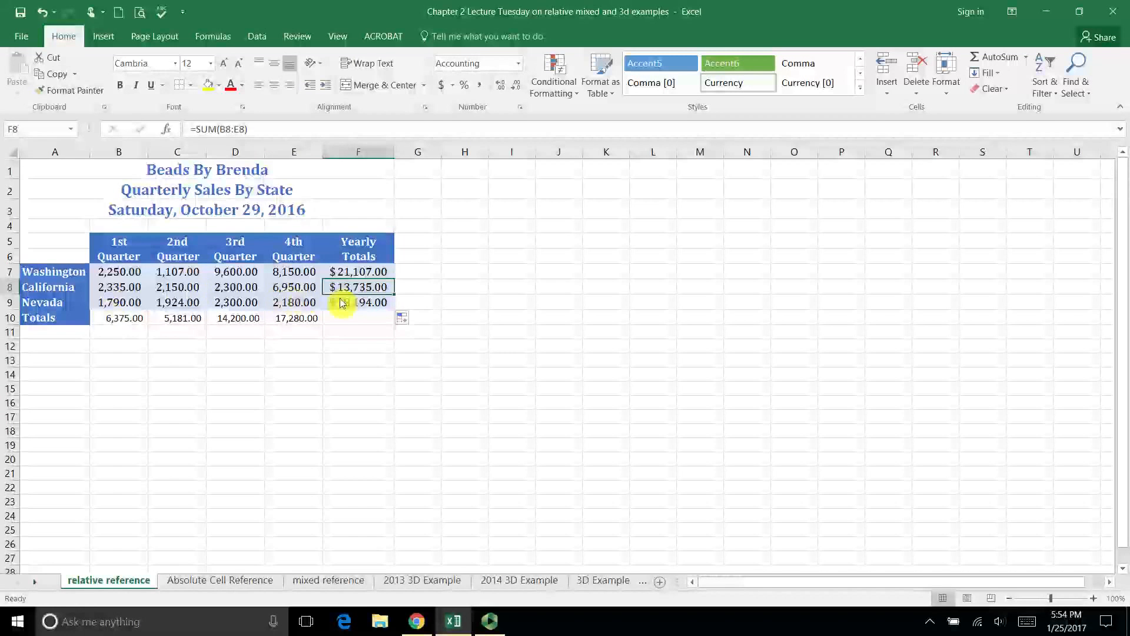
left_click(366, 305)
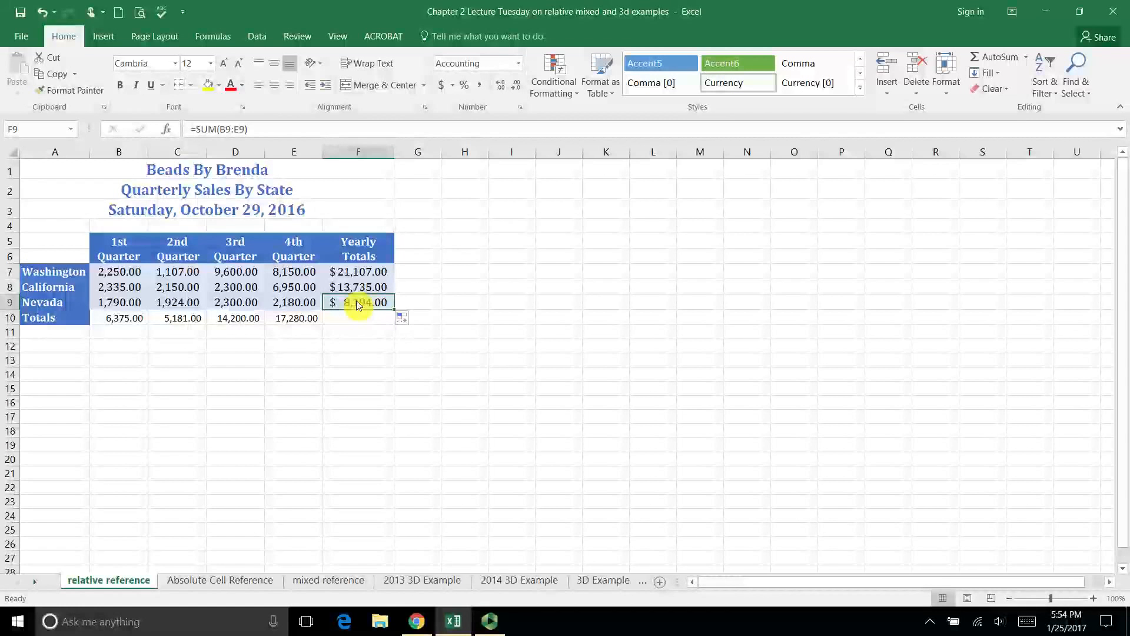
- Enter the heading "Expected Increase" in cell G5, beside the Yearly Totals column
left_click(429, 246)
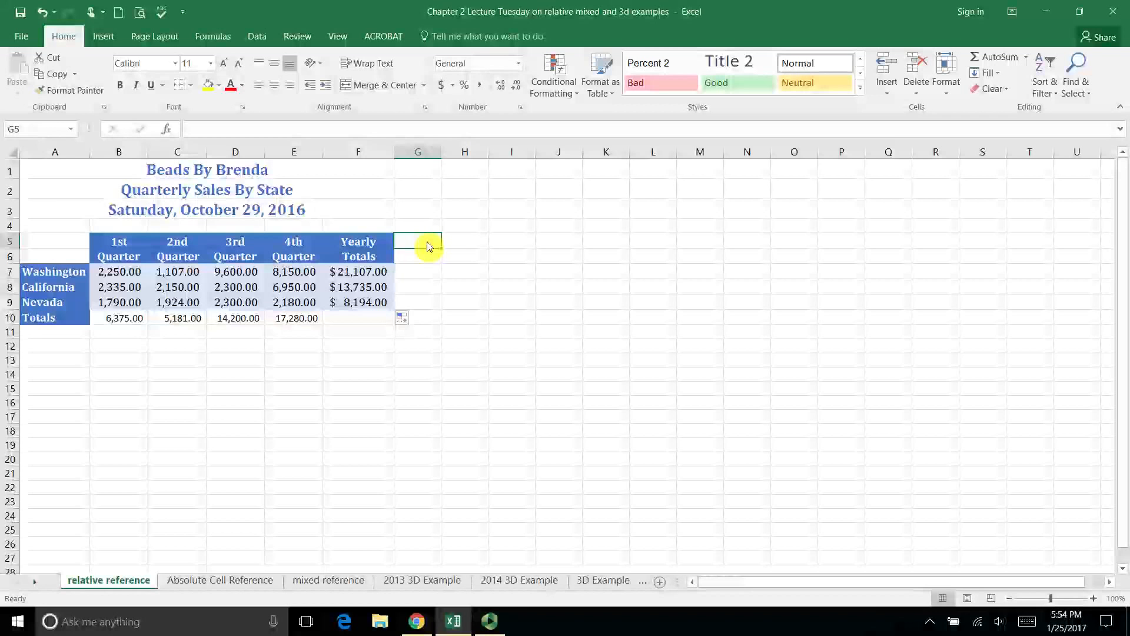
type("Ex")
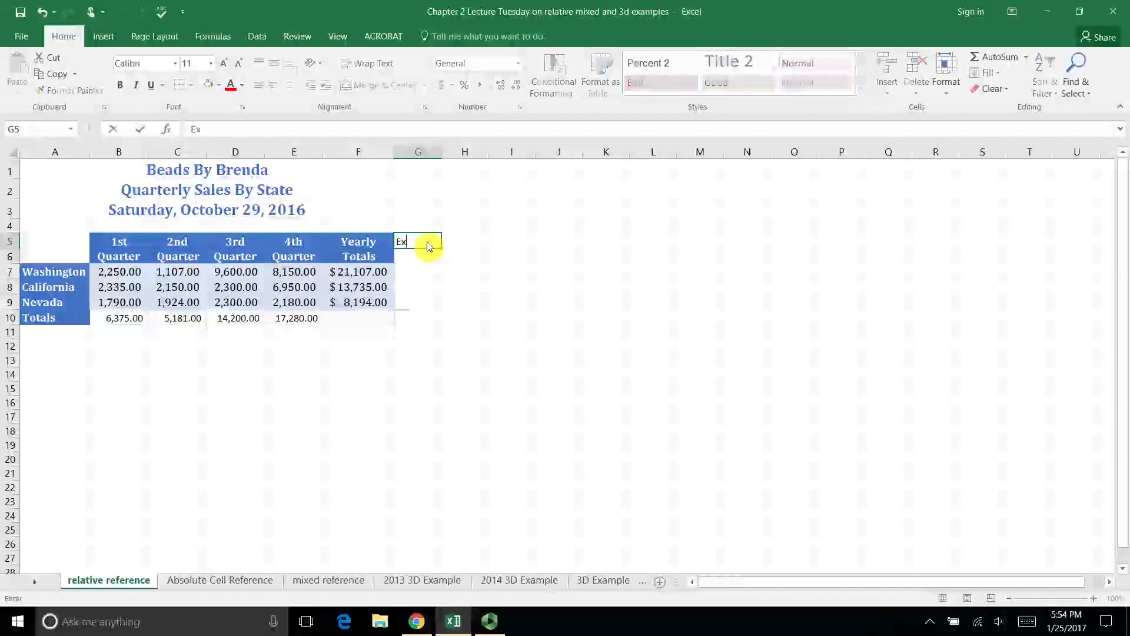
type("pected Inc")
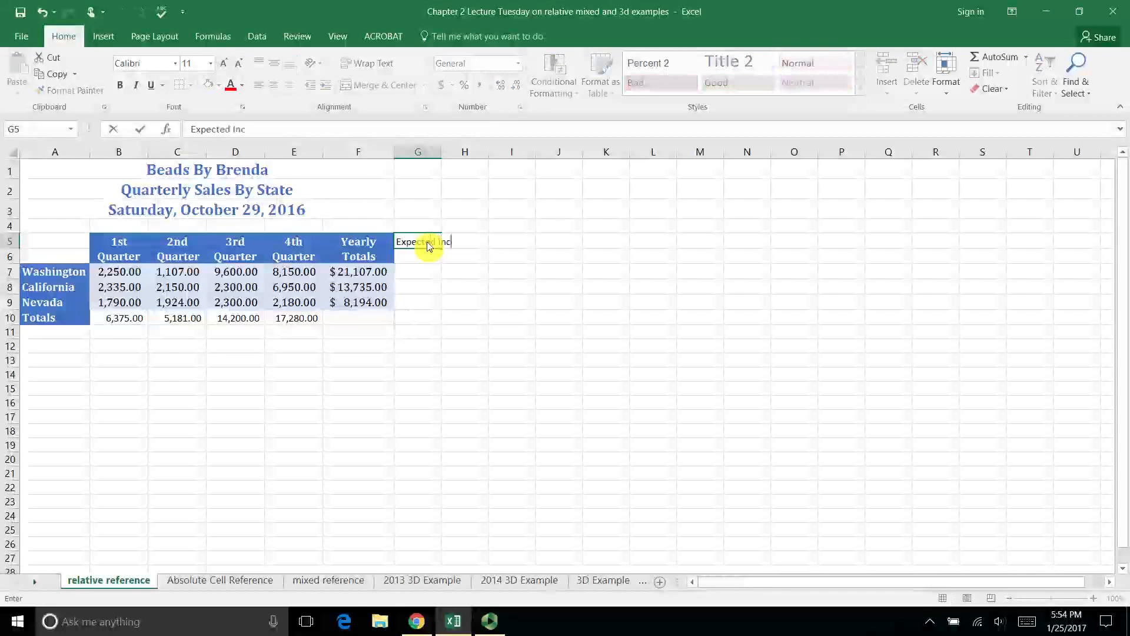
type("rease")
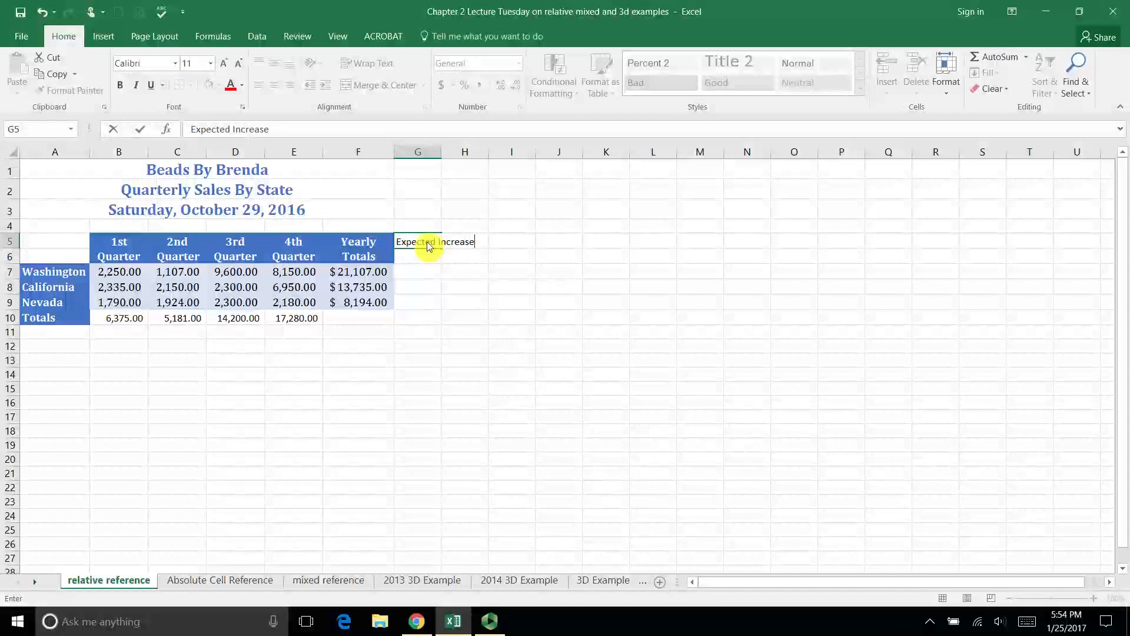
key("Return")
- Enter the increase rate 0.2 in cell G6, directly under the Expected Increase heading
type(".0")
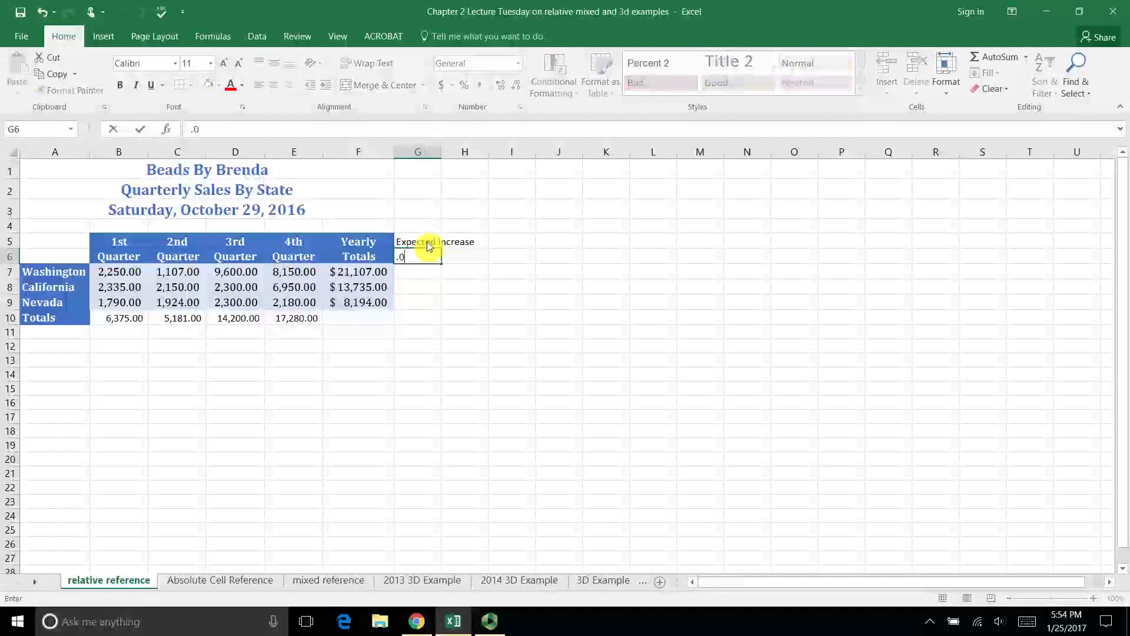
type(".2")
key("Return")
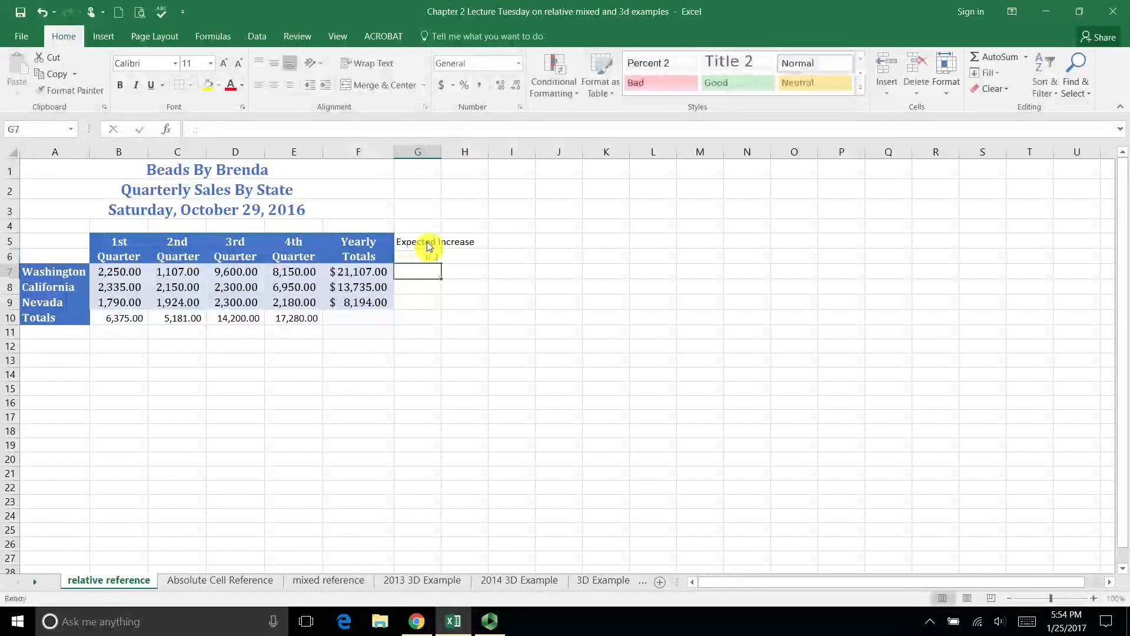
left_click(430, 259)
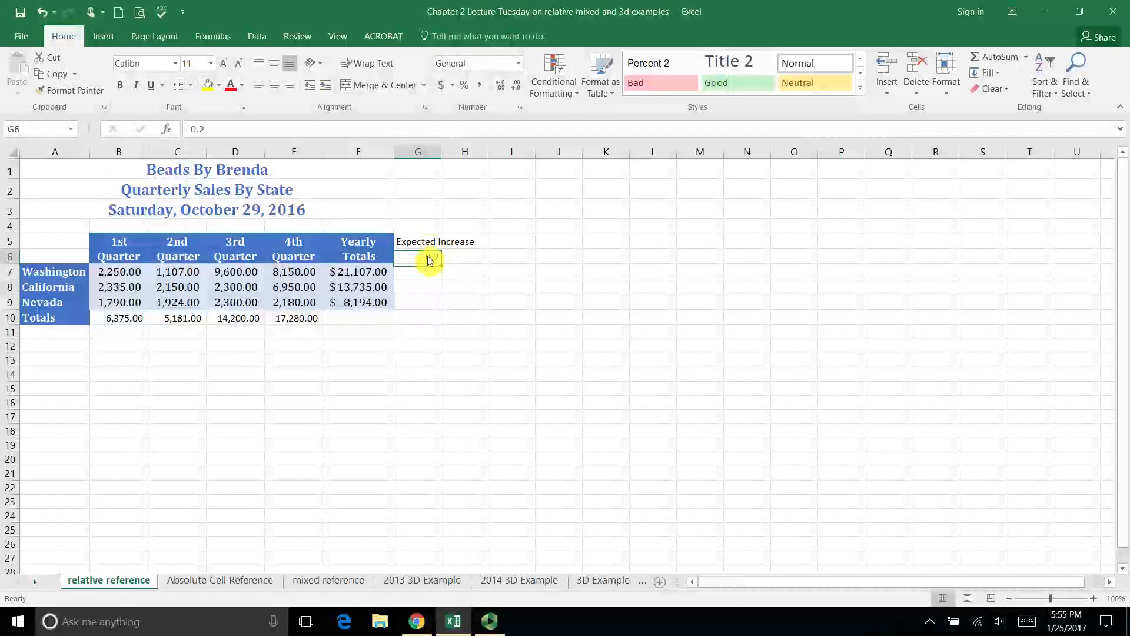
key("Return")
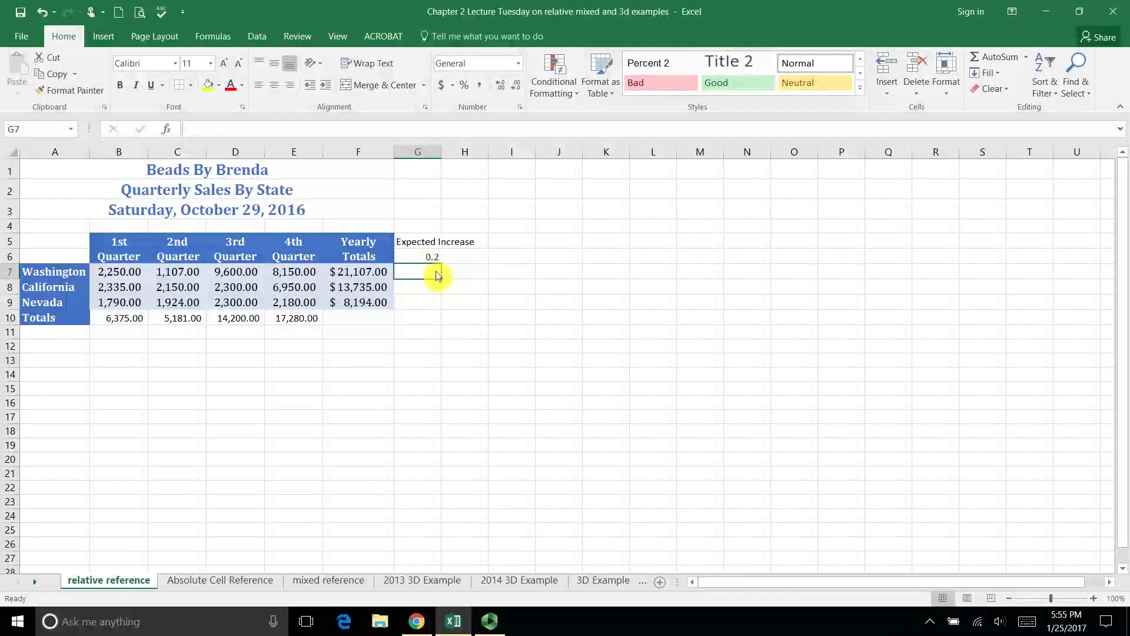
- Examine how each state's yearly total in F7:F9 relates to the rate in G6 and the result cells G7:G9
left_click(368, 275)
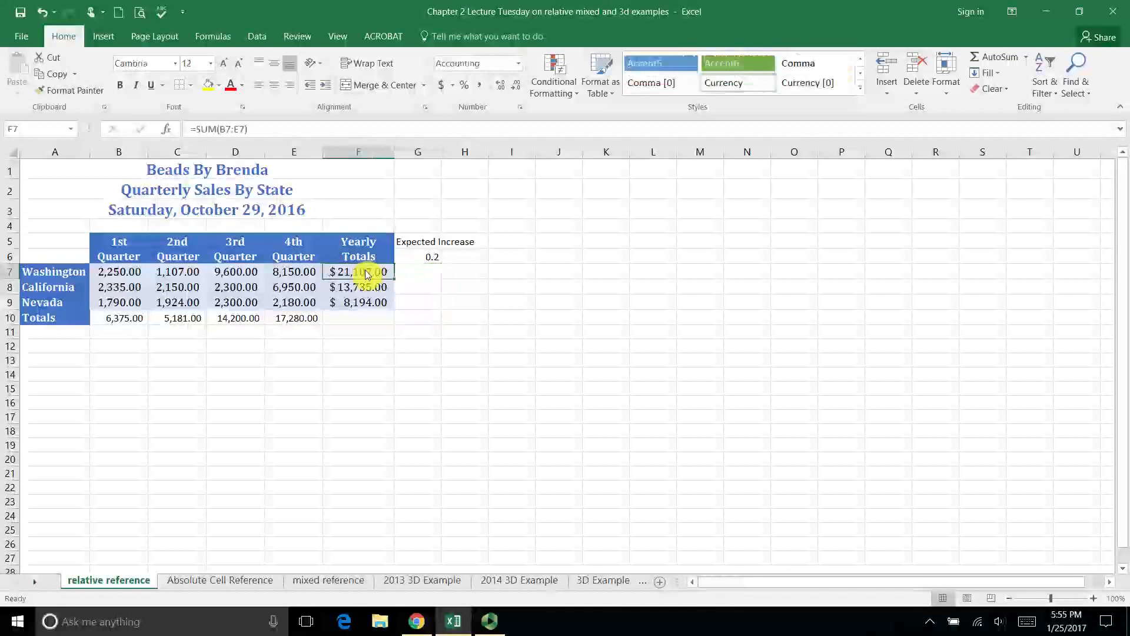
left_click(417, 258)
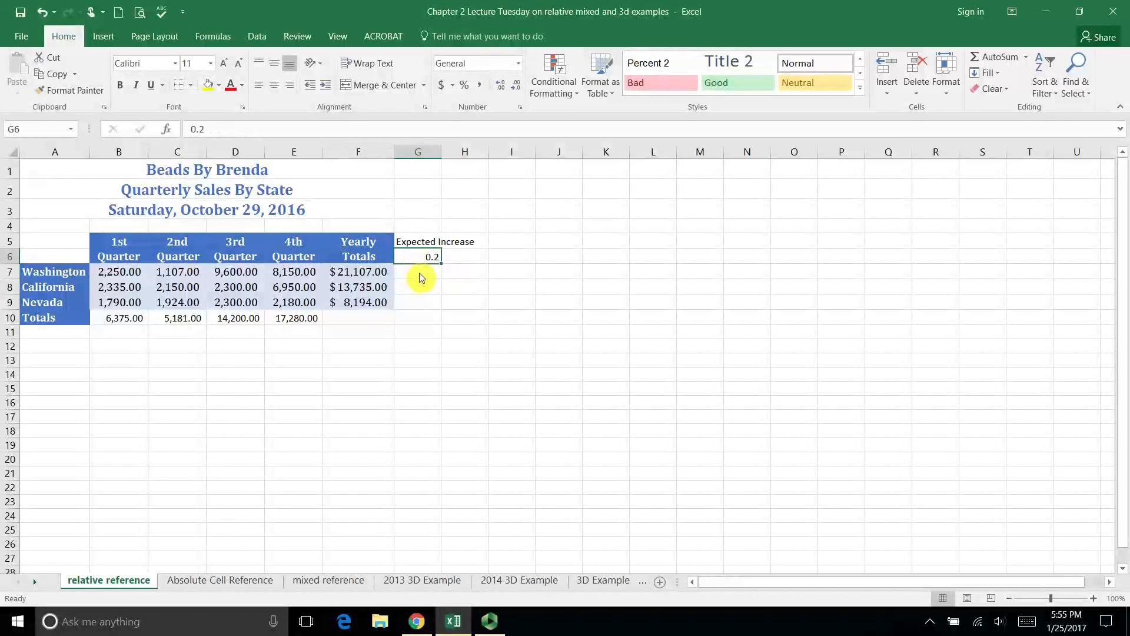
left_click(422, 276)
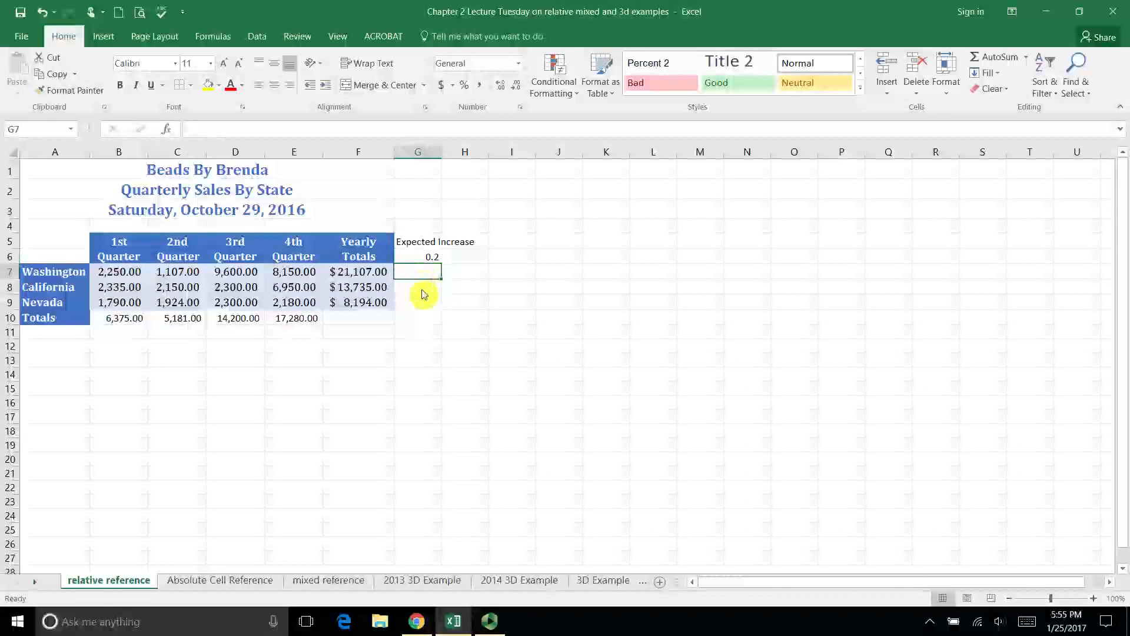
left_click(423, 289)
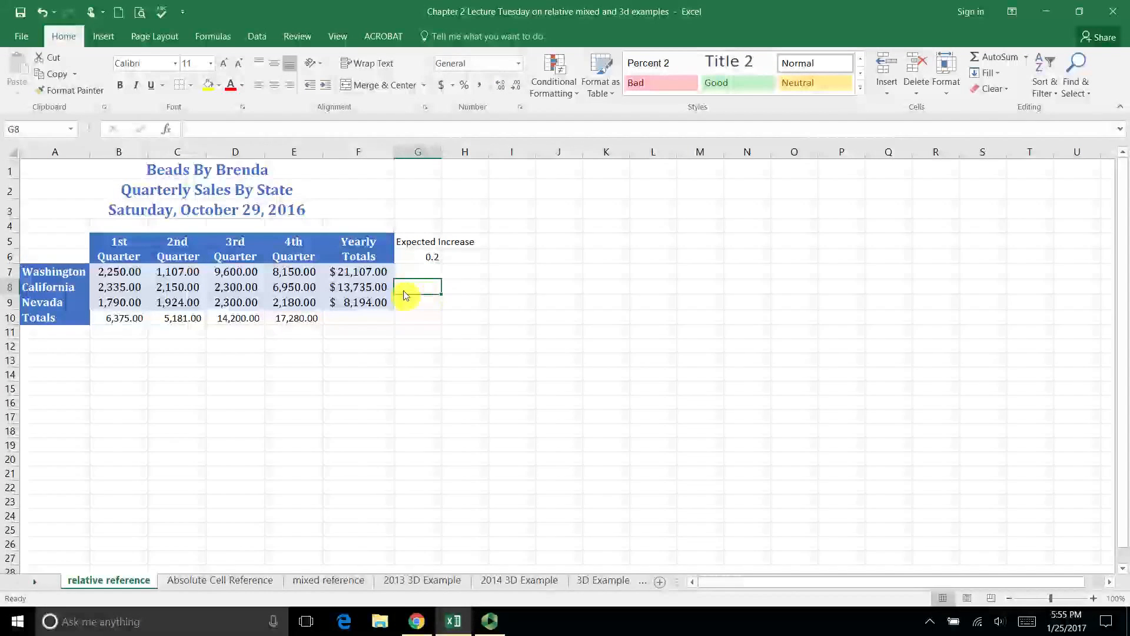
left_click(368, 289)
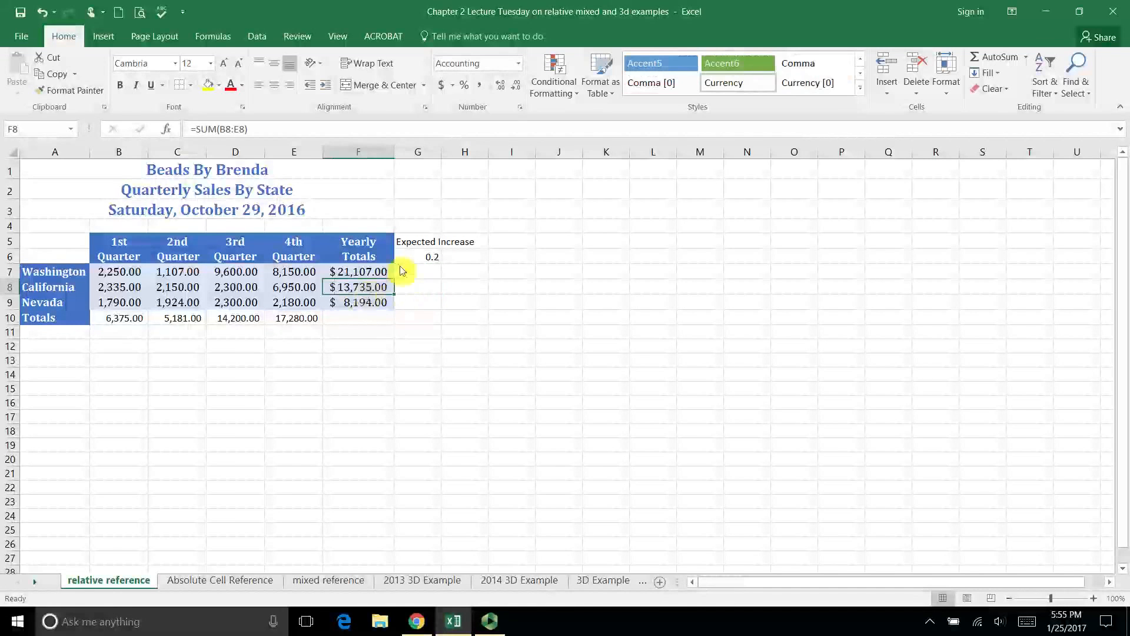
left_click(424, 257)
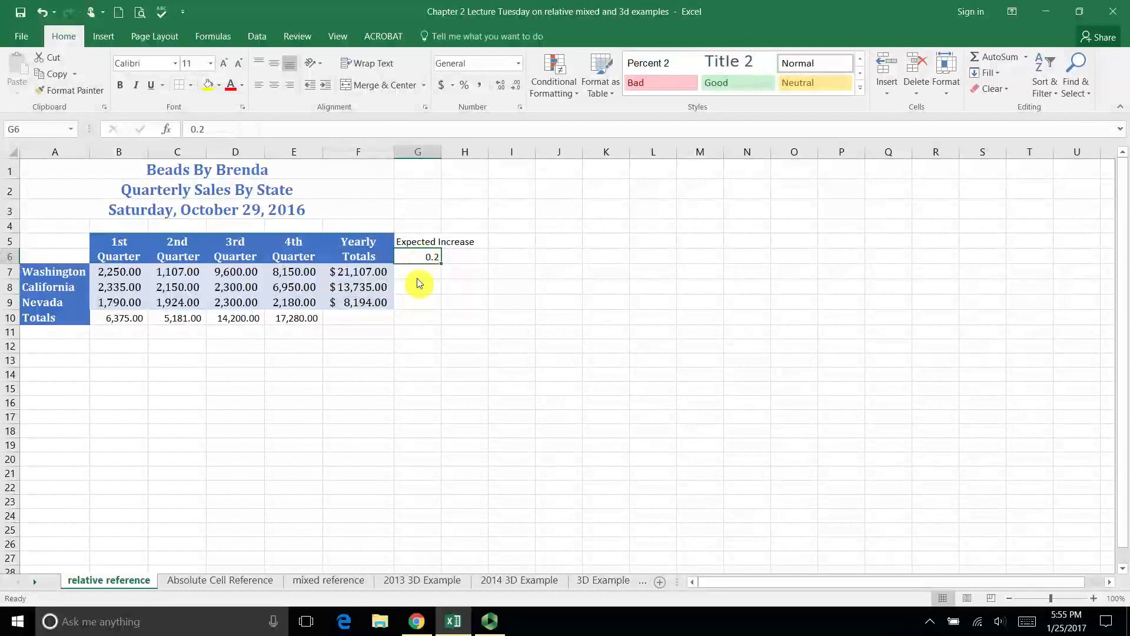
left_click(424, 307)
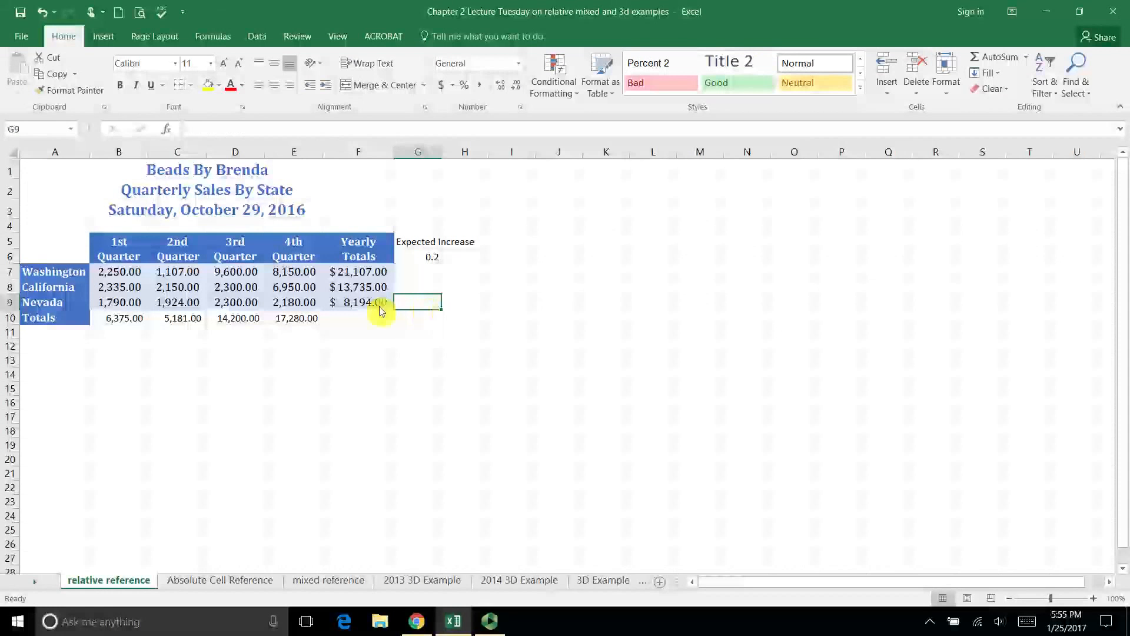
left_click(361, 307)
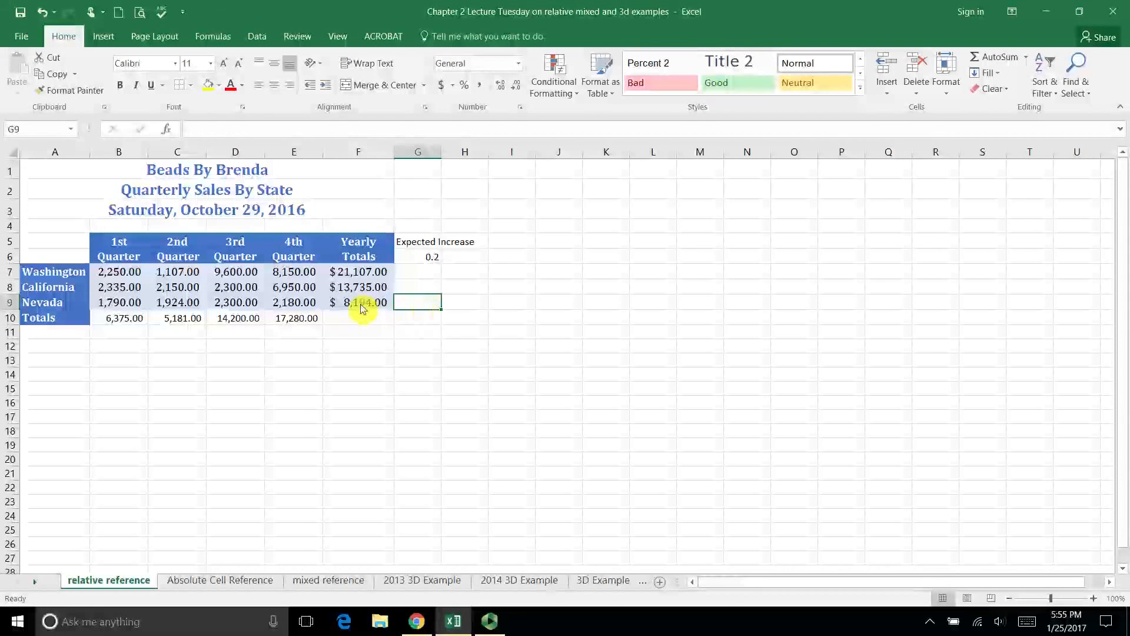
left_click(422, 255)
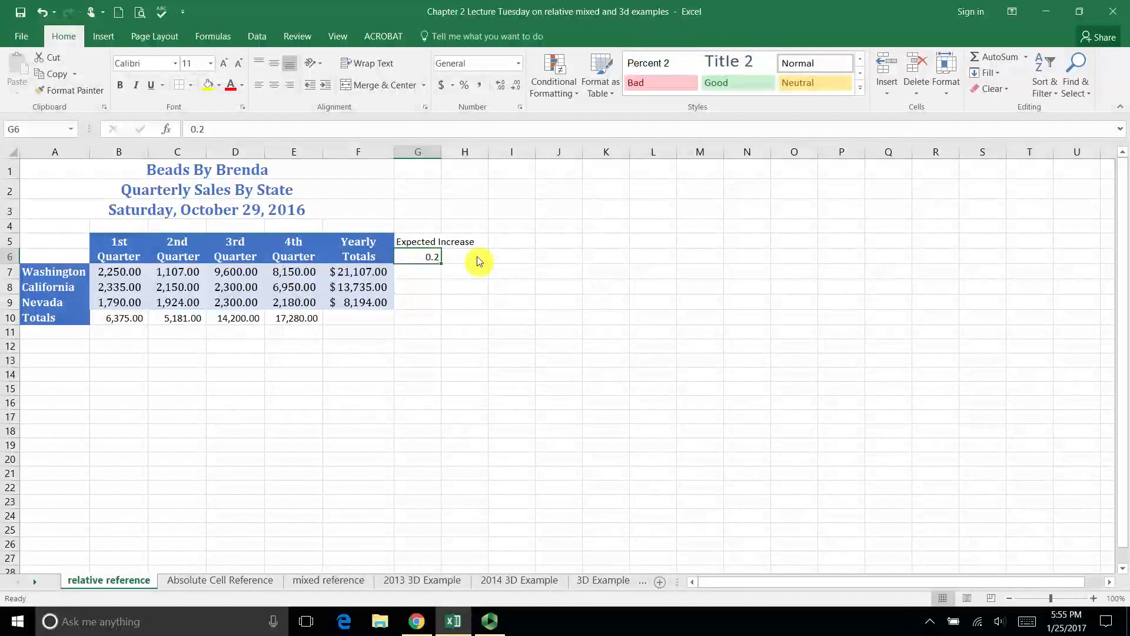
left_click(424, 273)
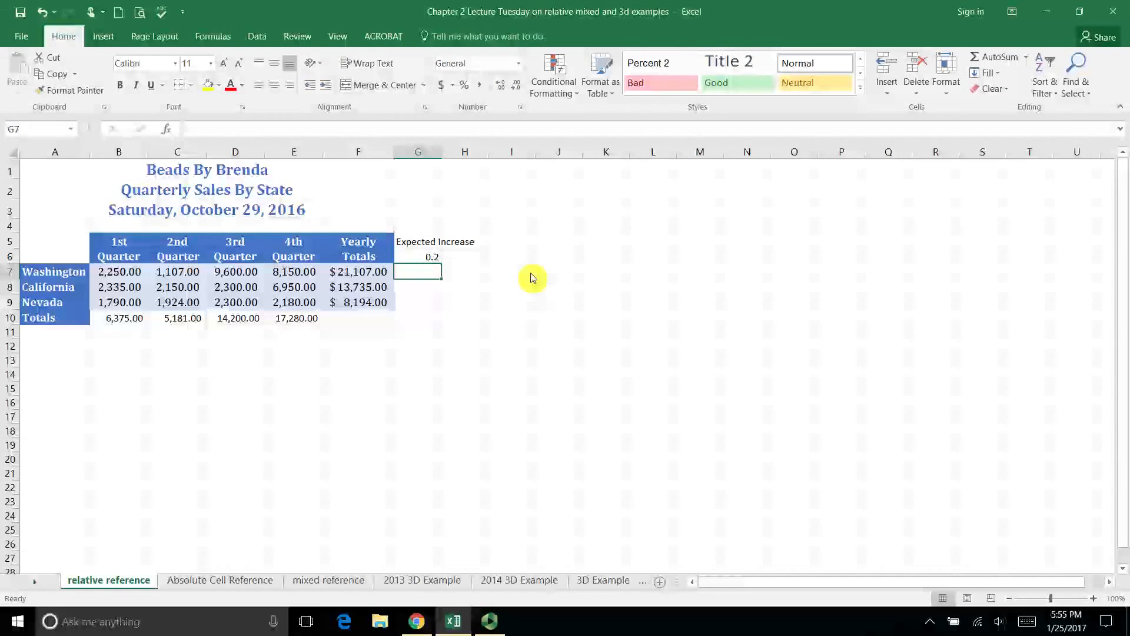
left_click(426, 259)
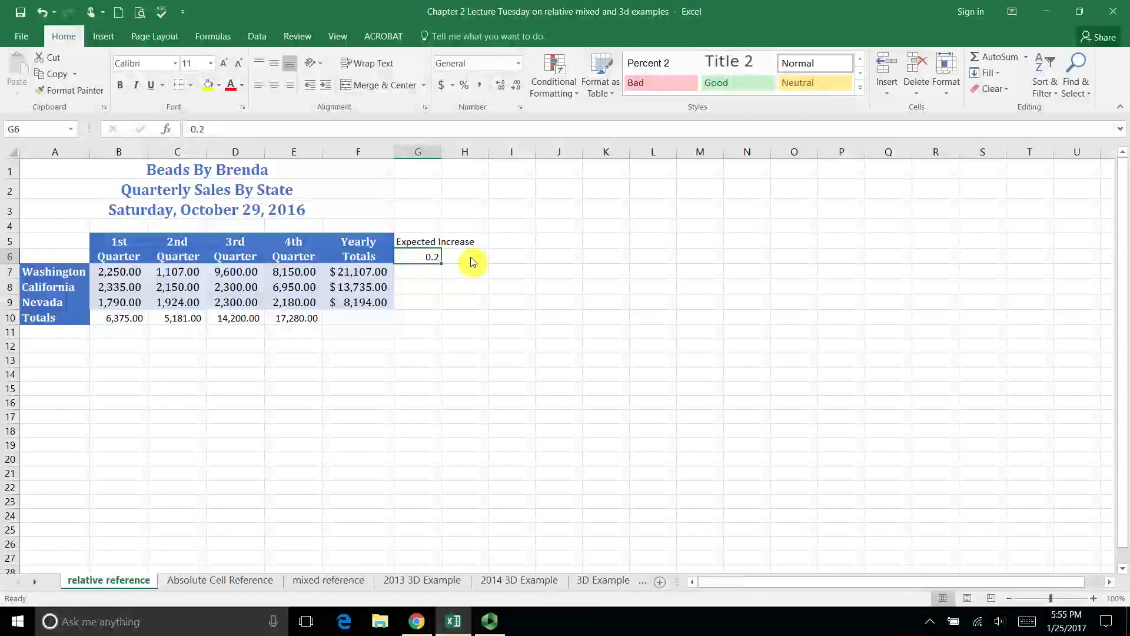
left_click(434, 275)
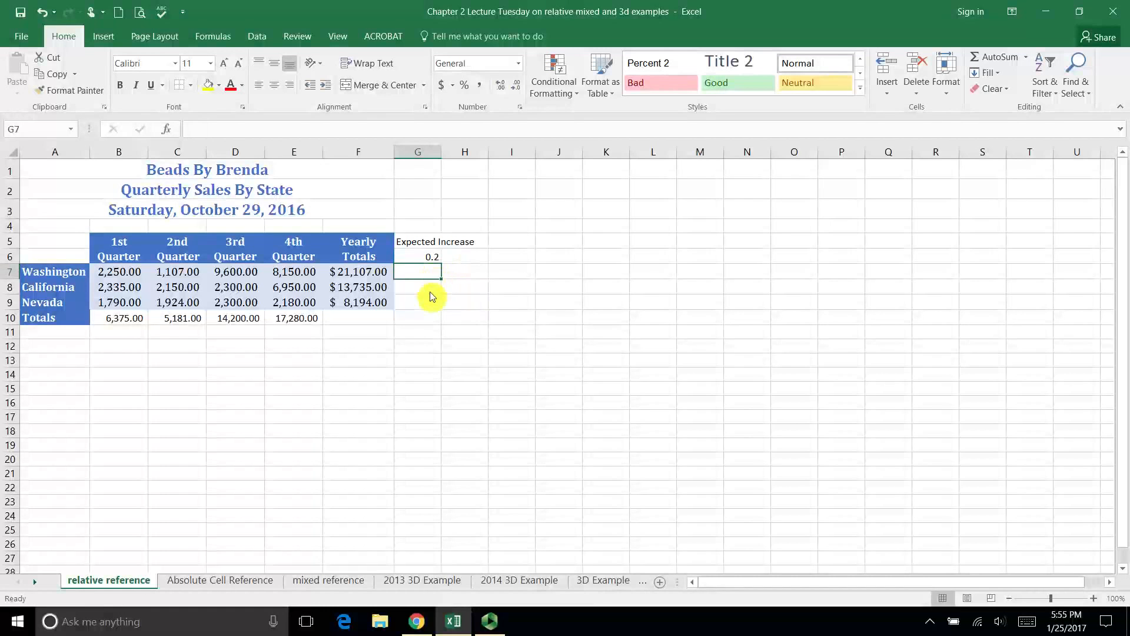
left_click(426, 289)
left_click(426, 302)
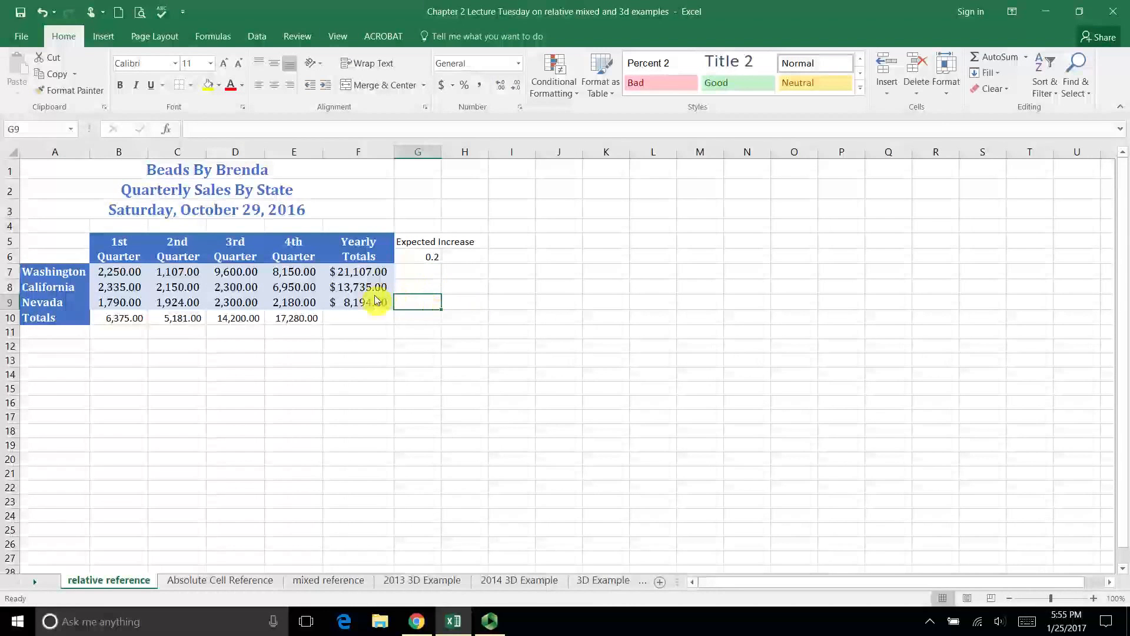
left_click_drag(378, 273, 380, 303)
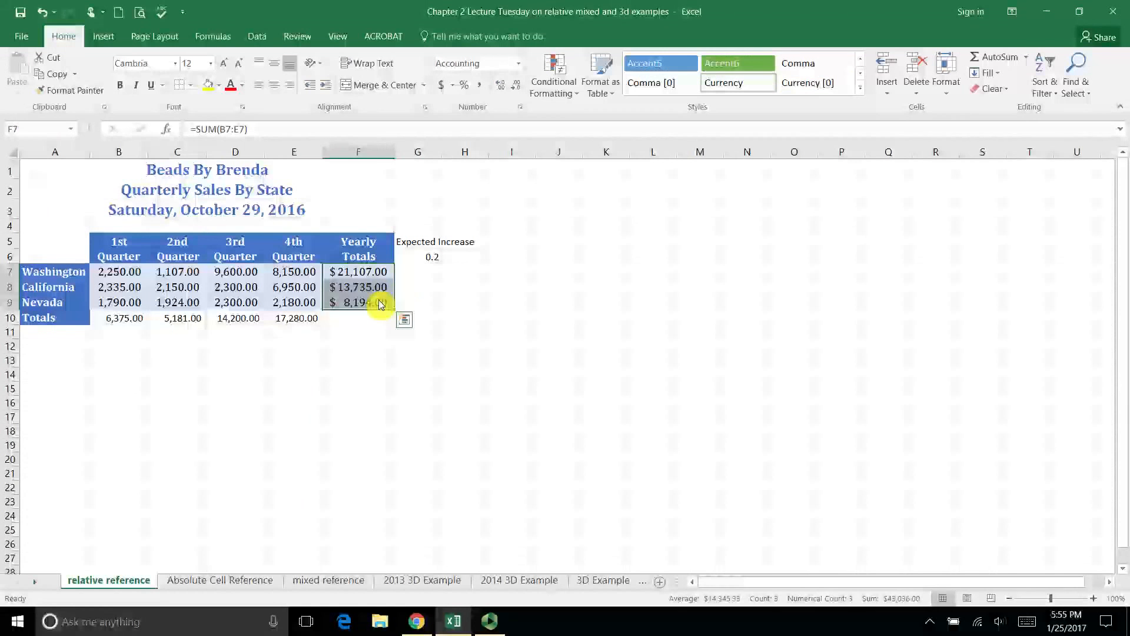
left_click(432, 257)
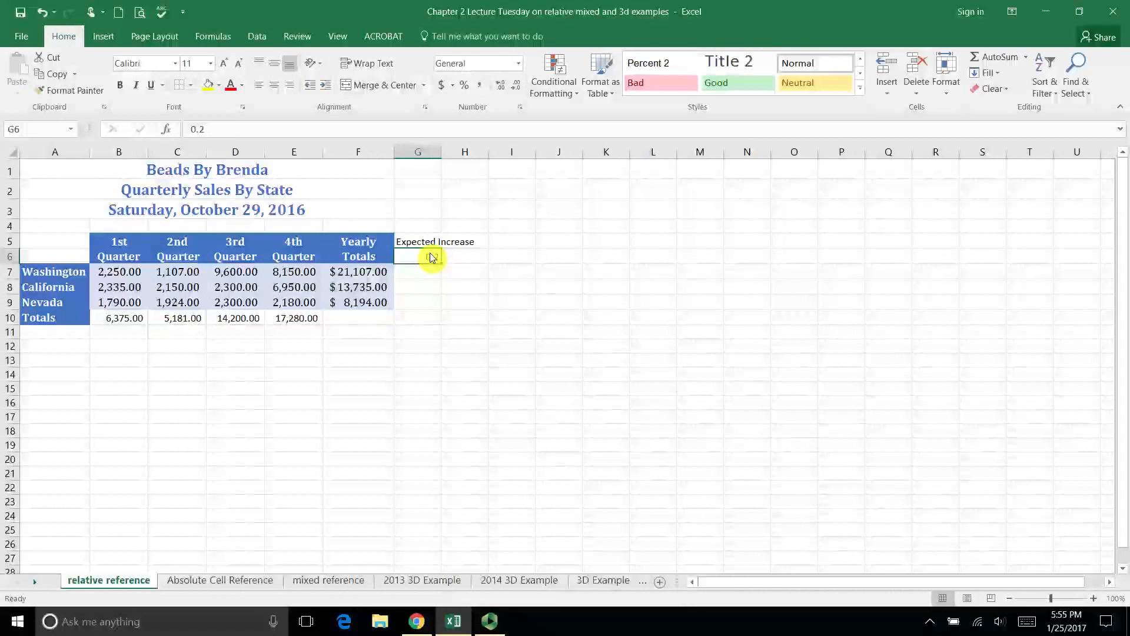
- Start a formula in G7 that multiplies Washington's yearly total in F7 by the rate in G6
left_click(425, 277)
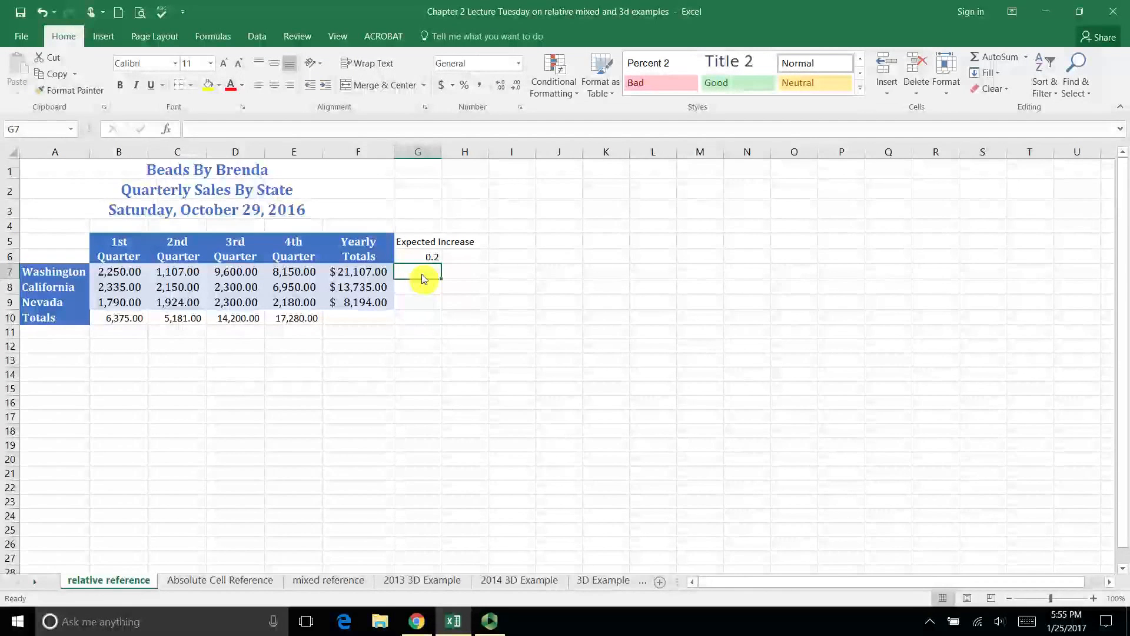
type("=")
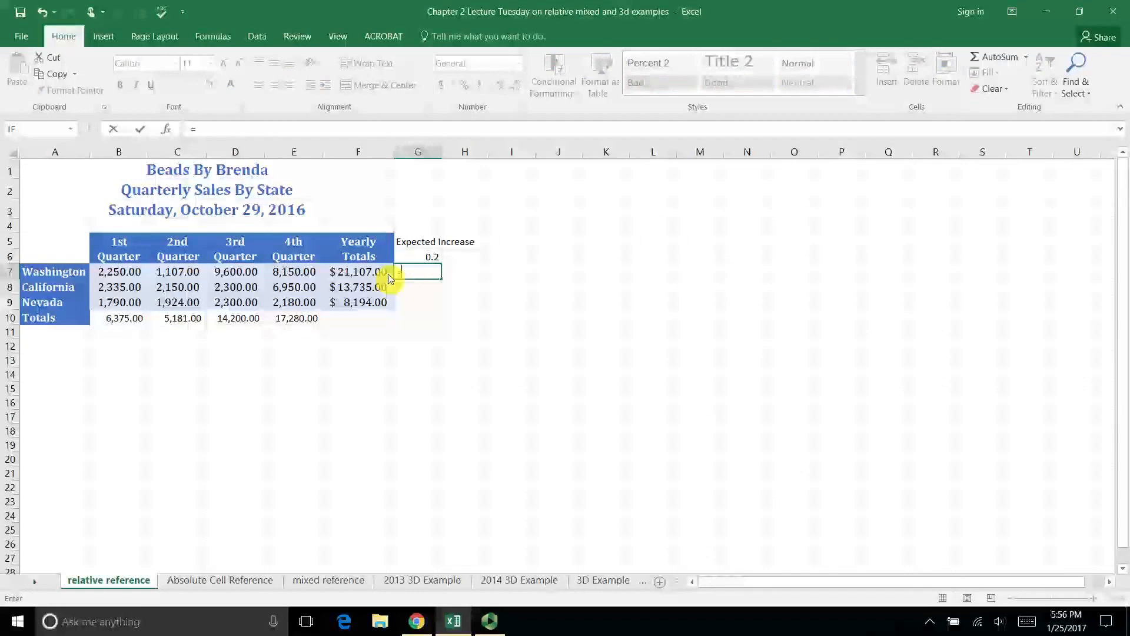
left_click(375, 278)
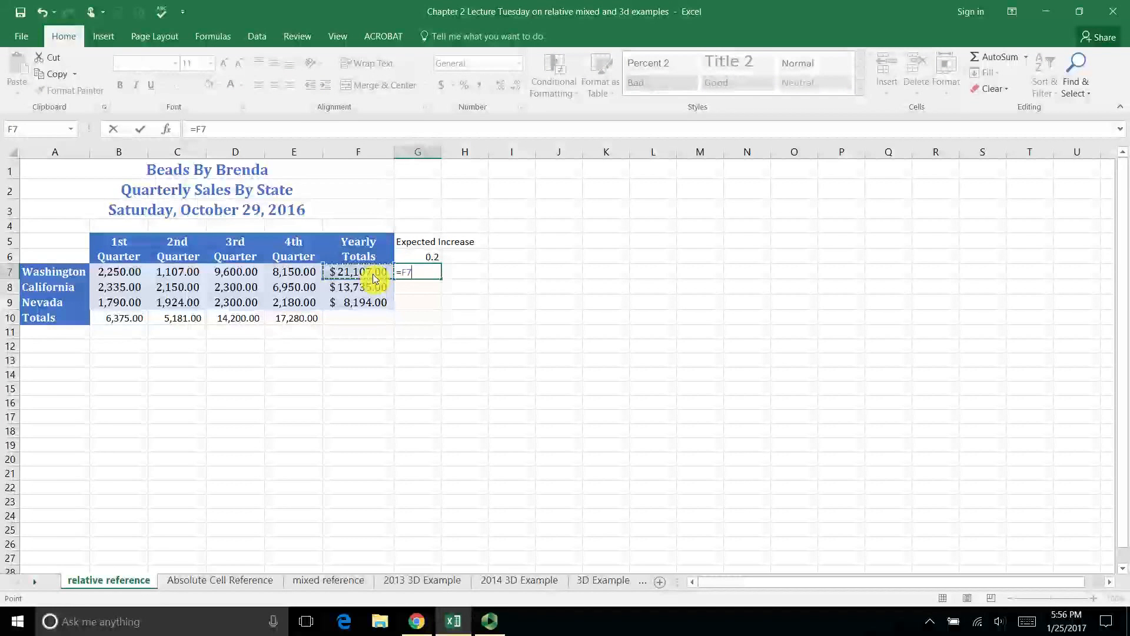
type("*")
left_click(410, 258)
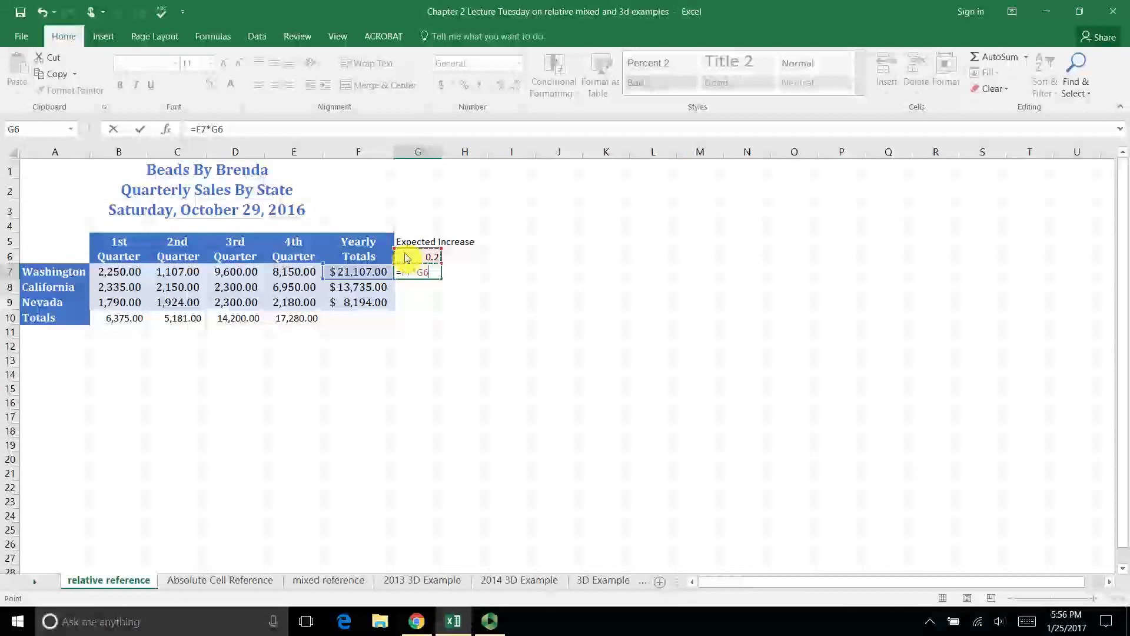
- Cycle the G6 reference in the G7 formula through its absolute, mixed and relative forms, ending on absolute $G$6
left_click(229, 129)
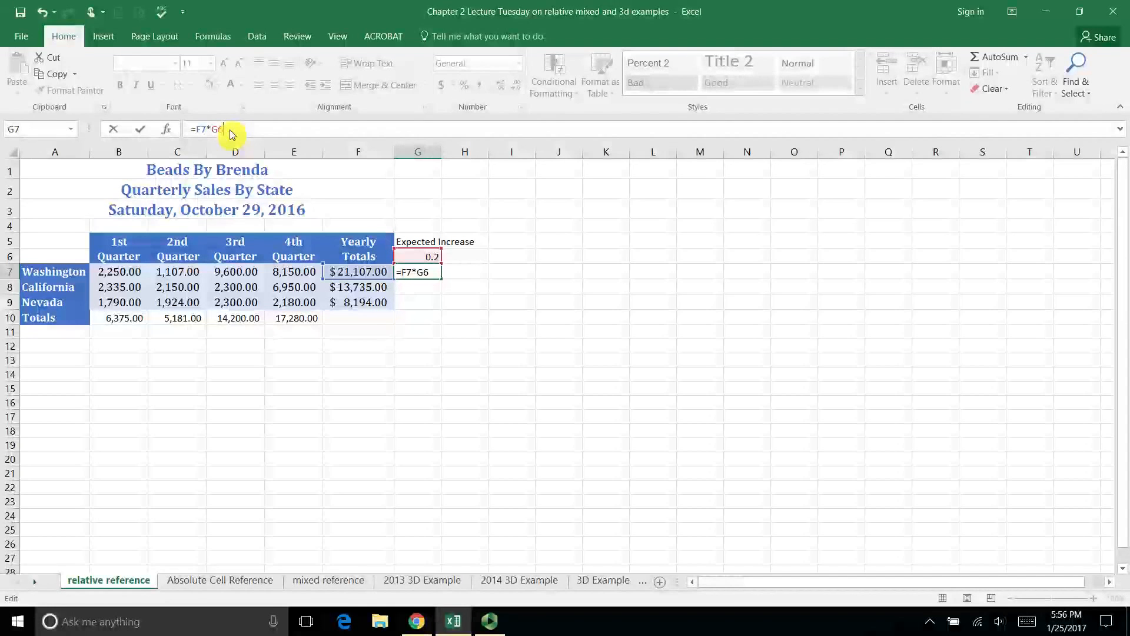
key("F4")
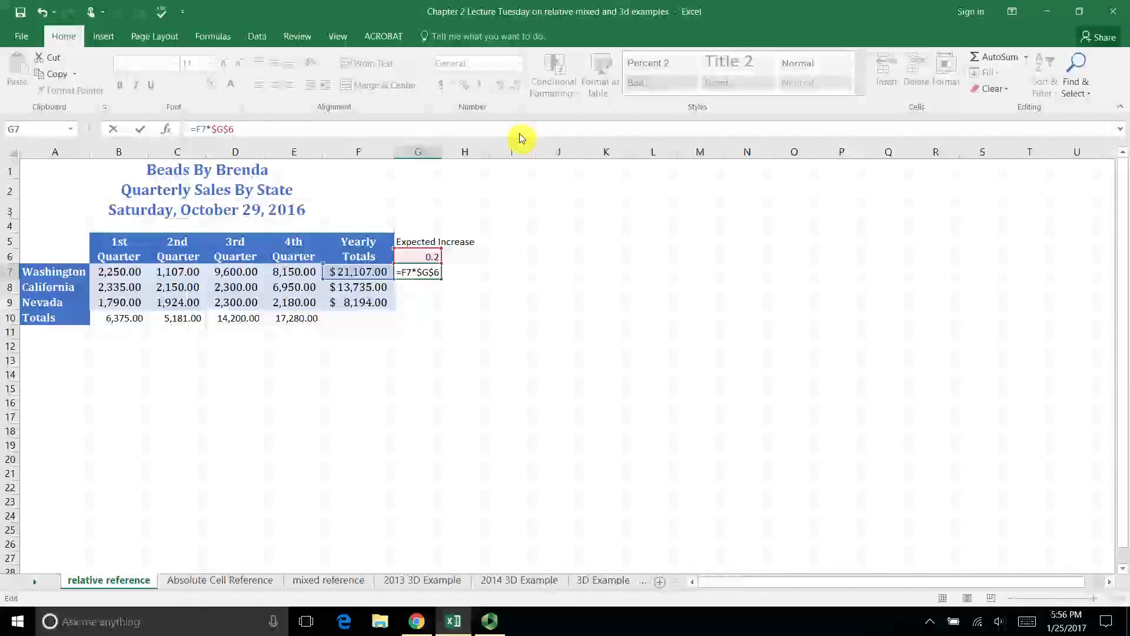
key("F4")
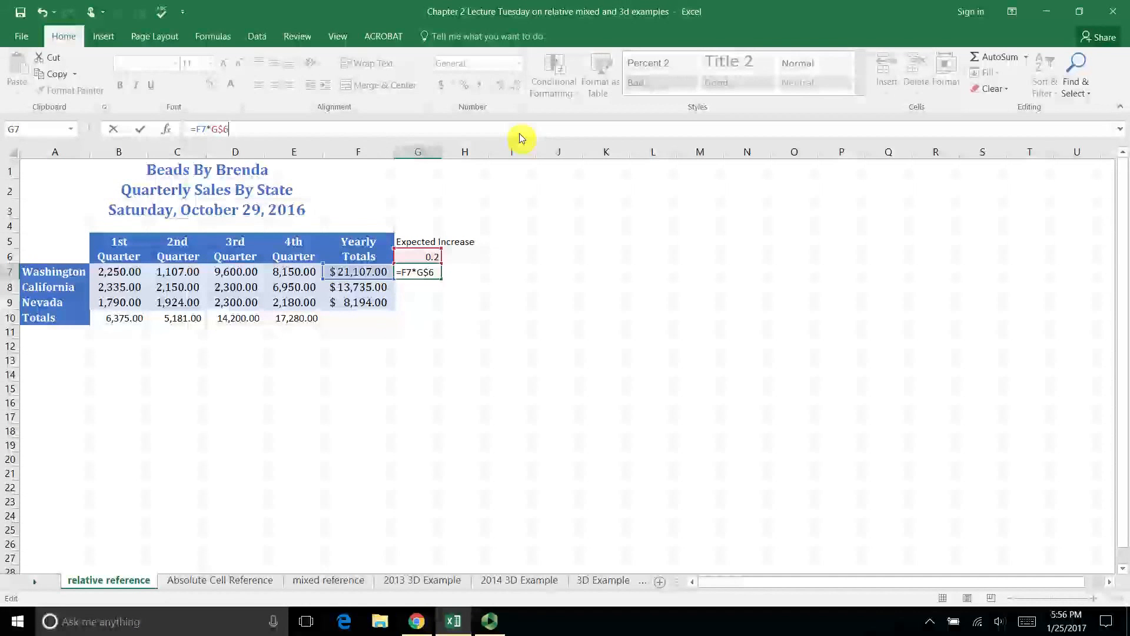
key("F4")
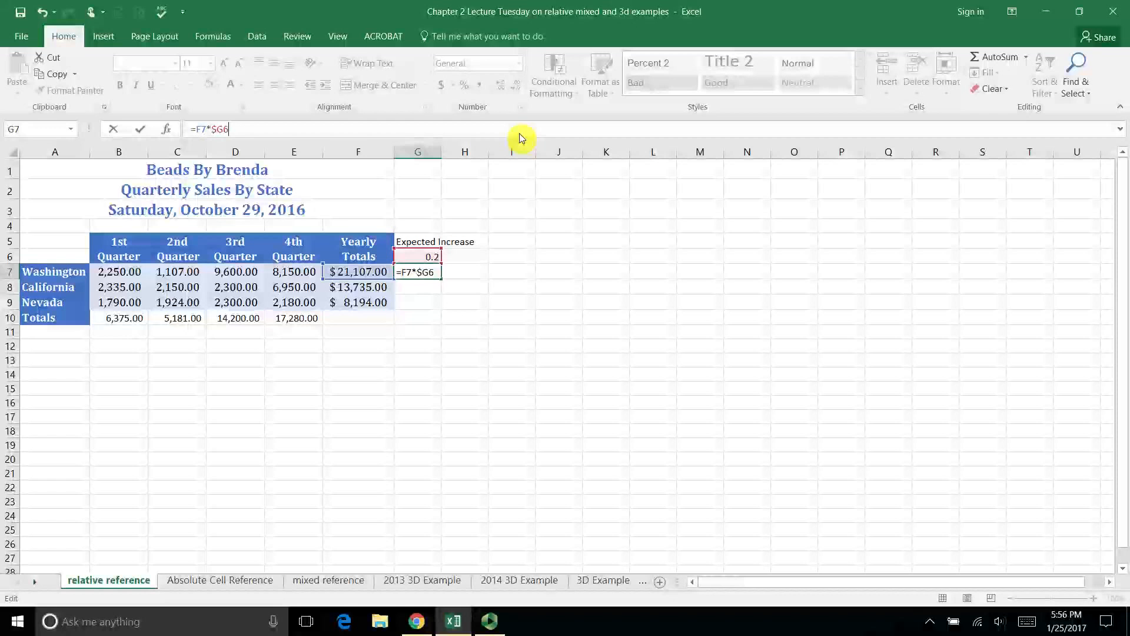
key("F4")
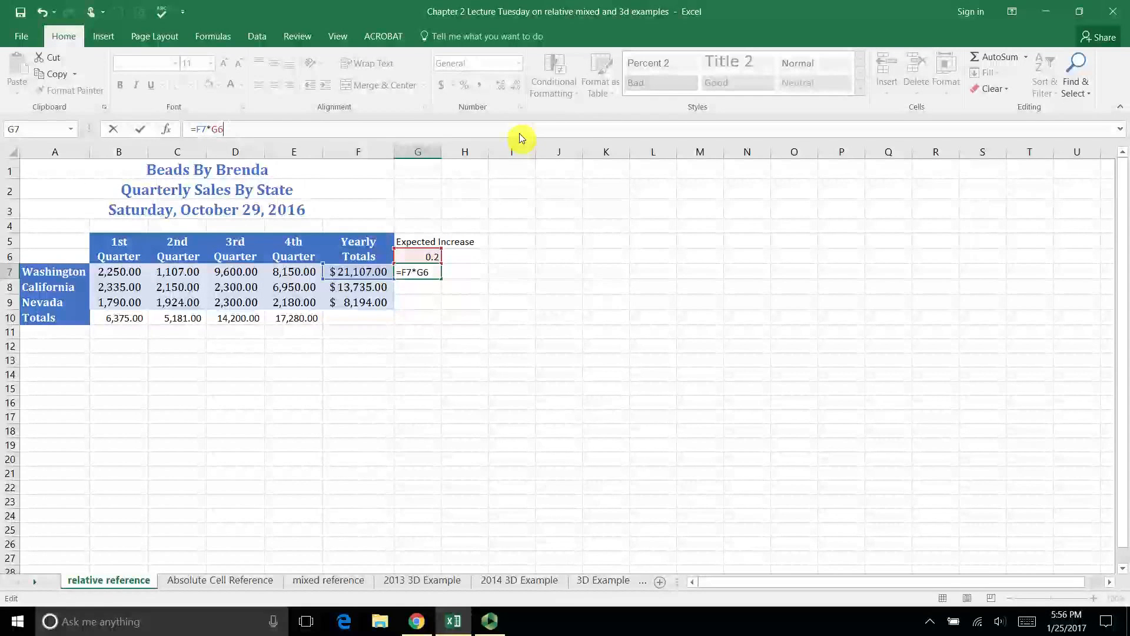
key("F4")
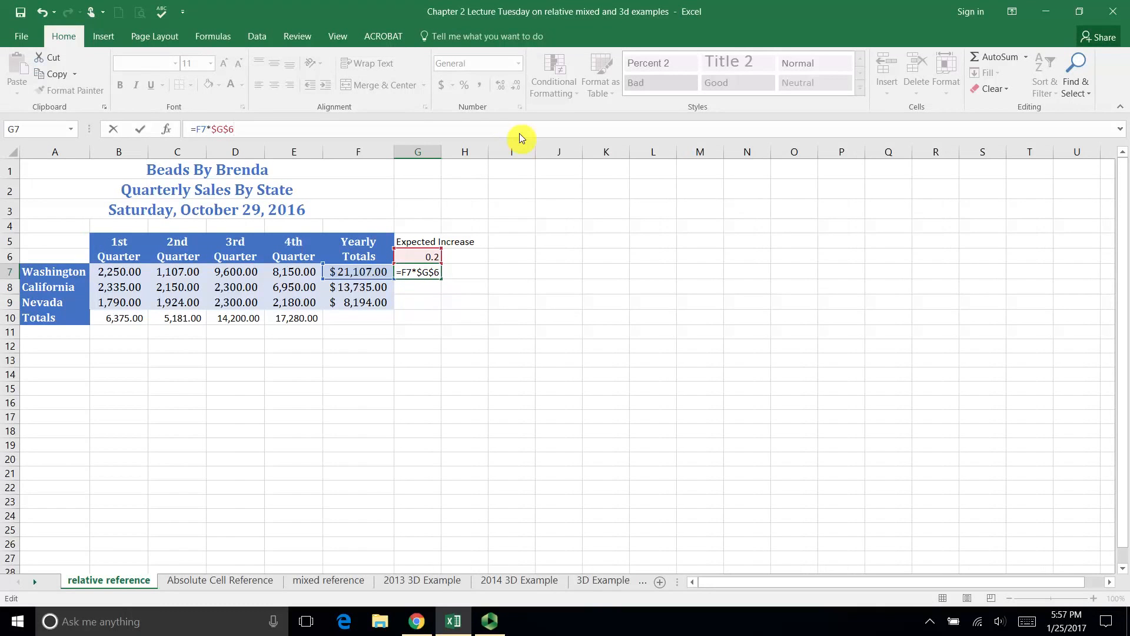
- Add Washington's yearly total to the product and complete the G7 formula as =F7*$G$6+F7
type("+")
left_click(370, 273)
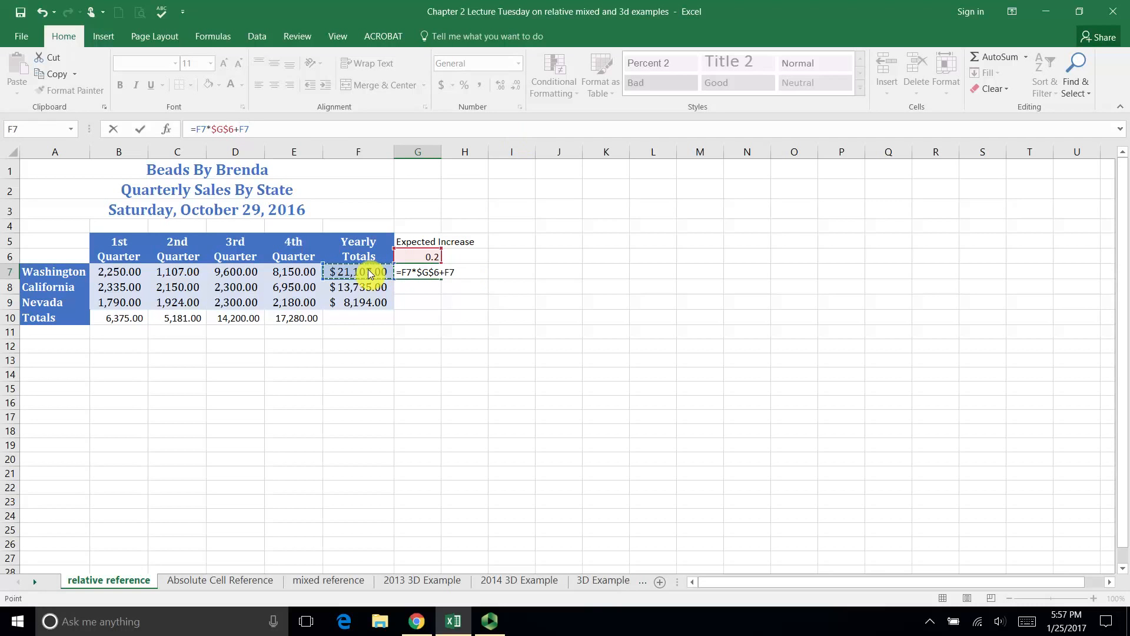
key("Return")
- Fill the G7 formula down to G8:G9 and check the cell references in the California and Nevada formulas
left_click(425, 273)
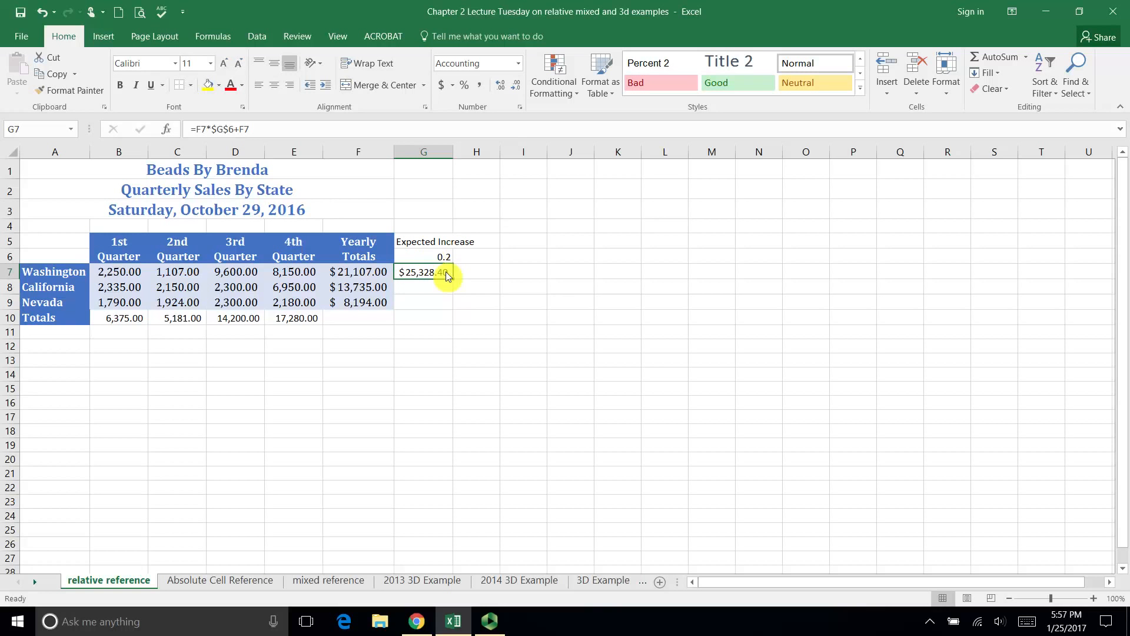
left_click_drag(451, 278, 453, 303)
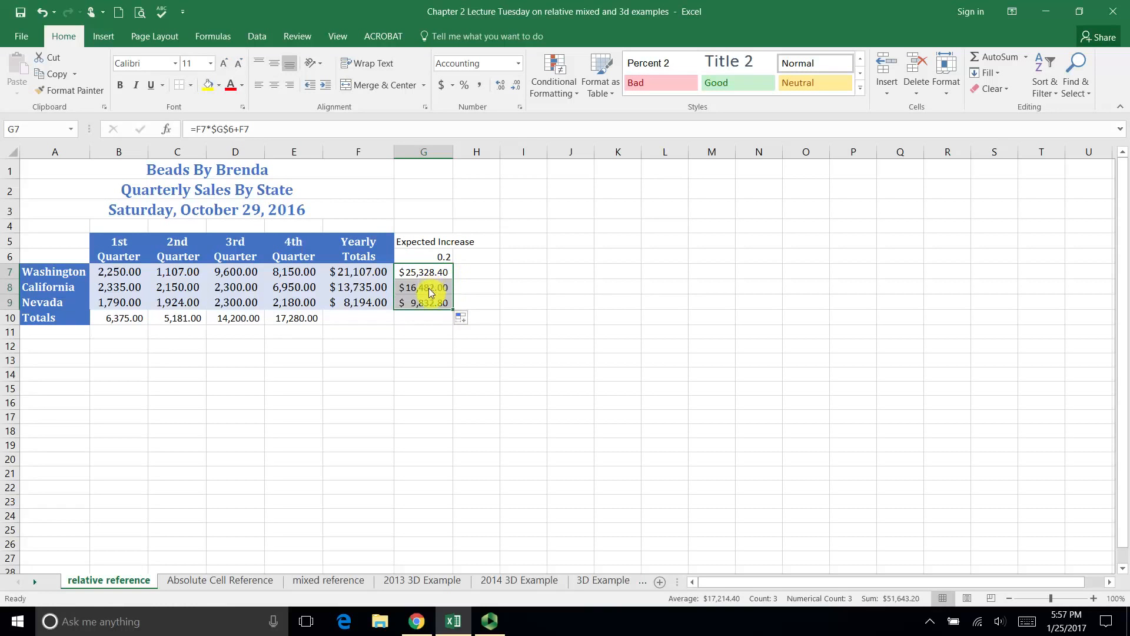
left_click(431, 293)
double_click(429, 288)
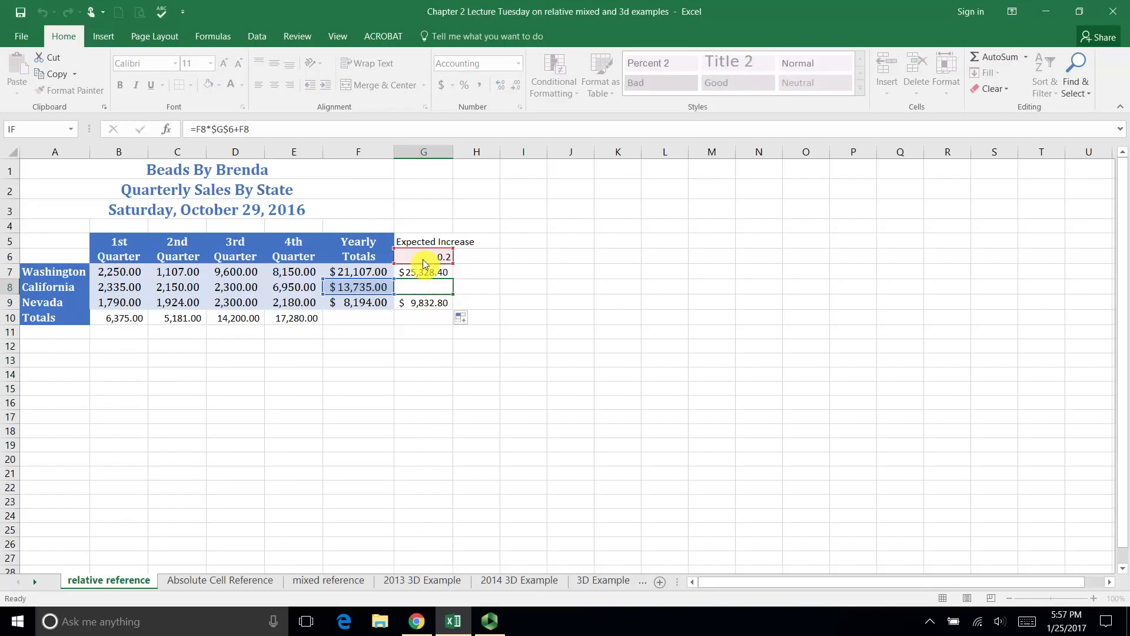
key("Escape")
left_click(425, 303)
double_click(425, 302)
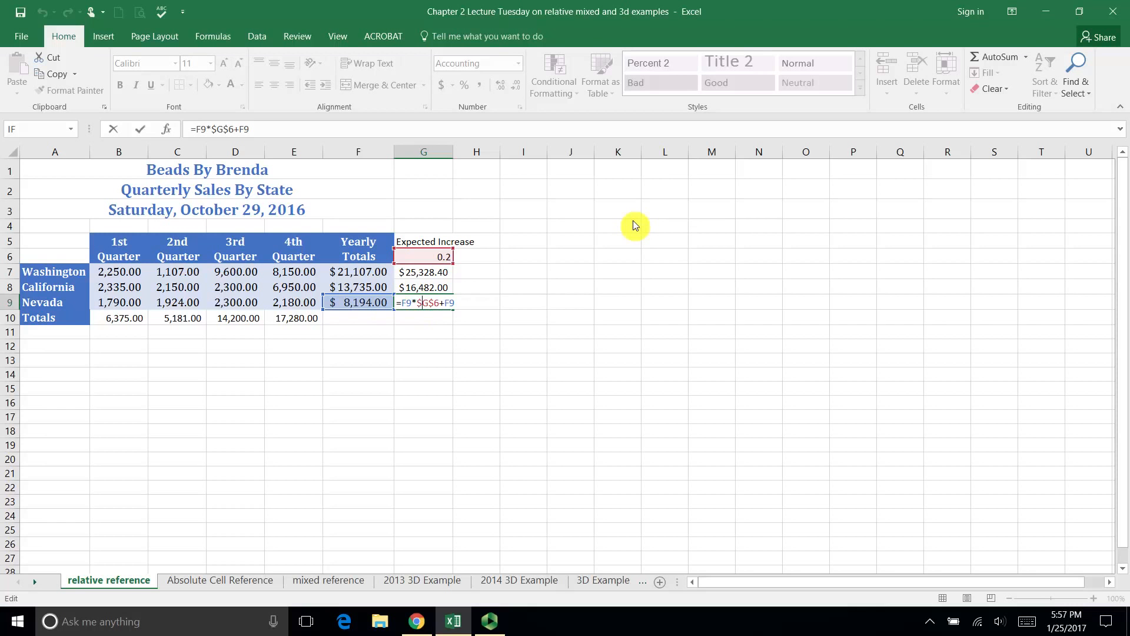
key("Escape")
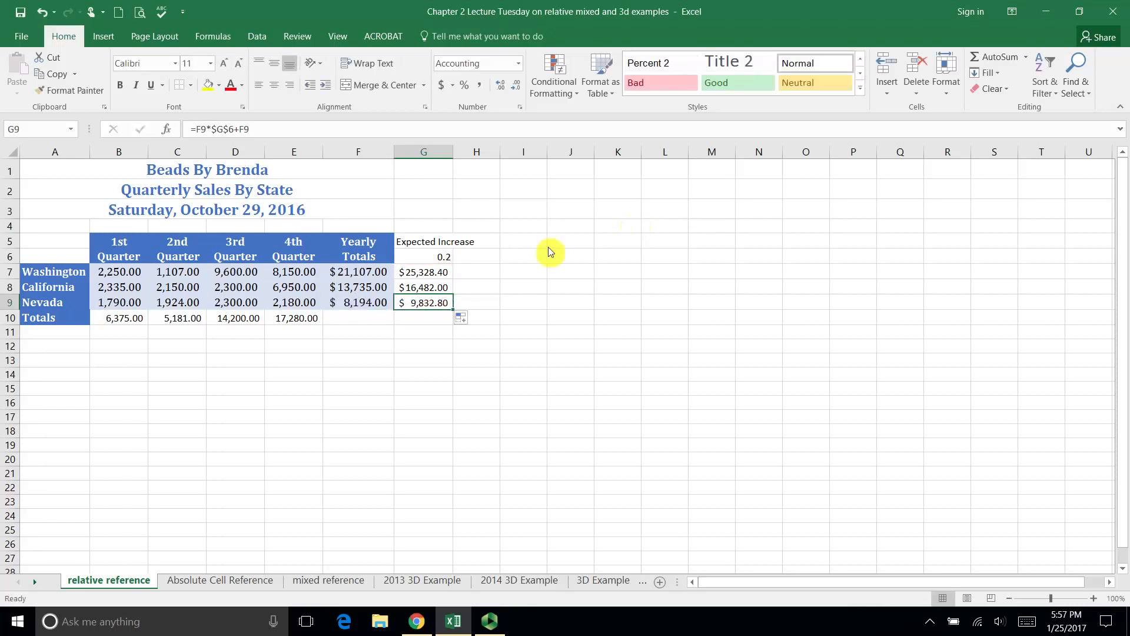
- Change the expected increase rate in G6 to 0.1 to recalculate the projections for all three states
left_click(425, 274)
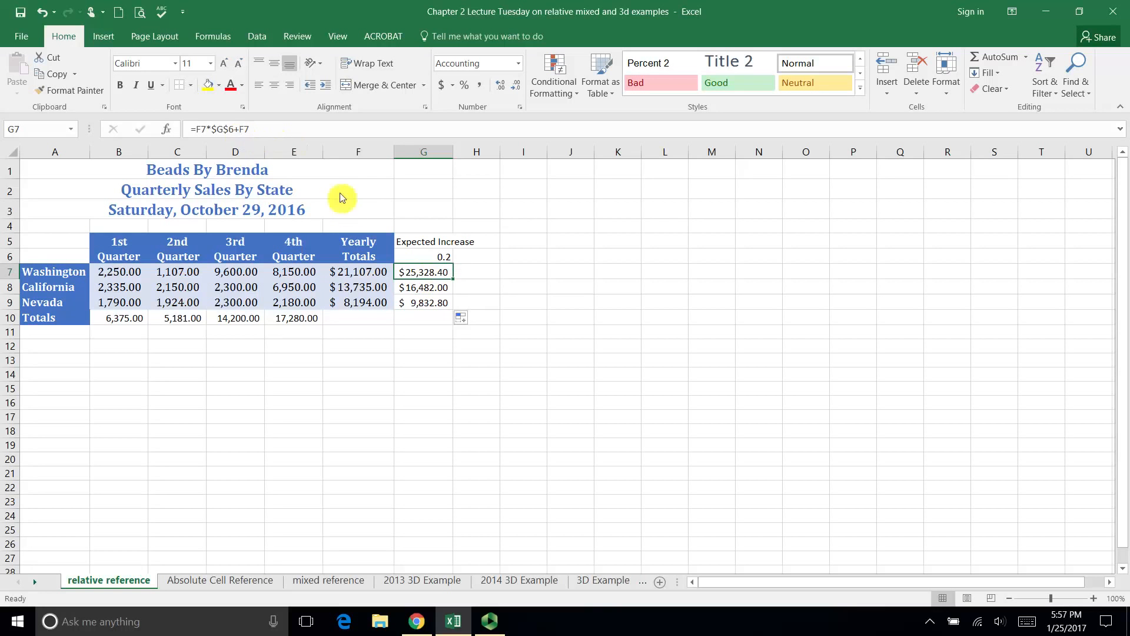
left_click(441, 260)
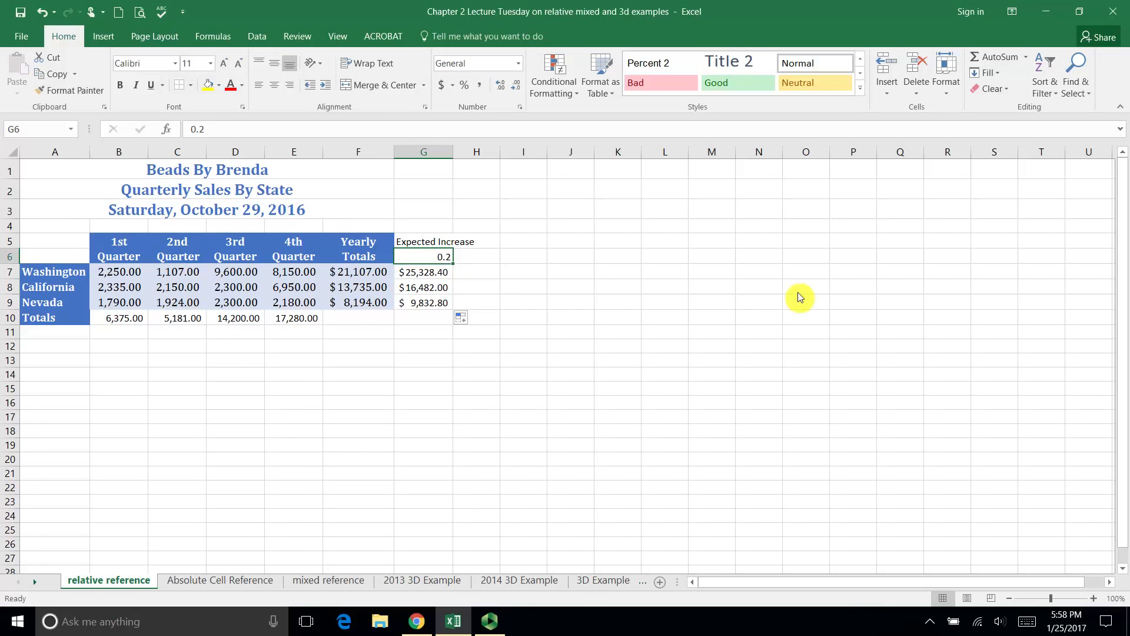
type("0.1")
key("Return")
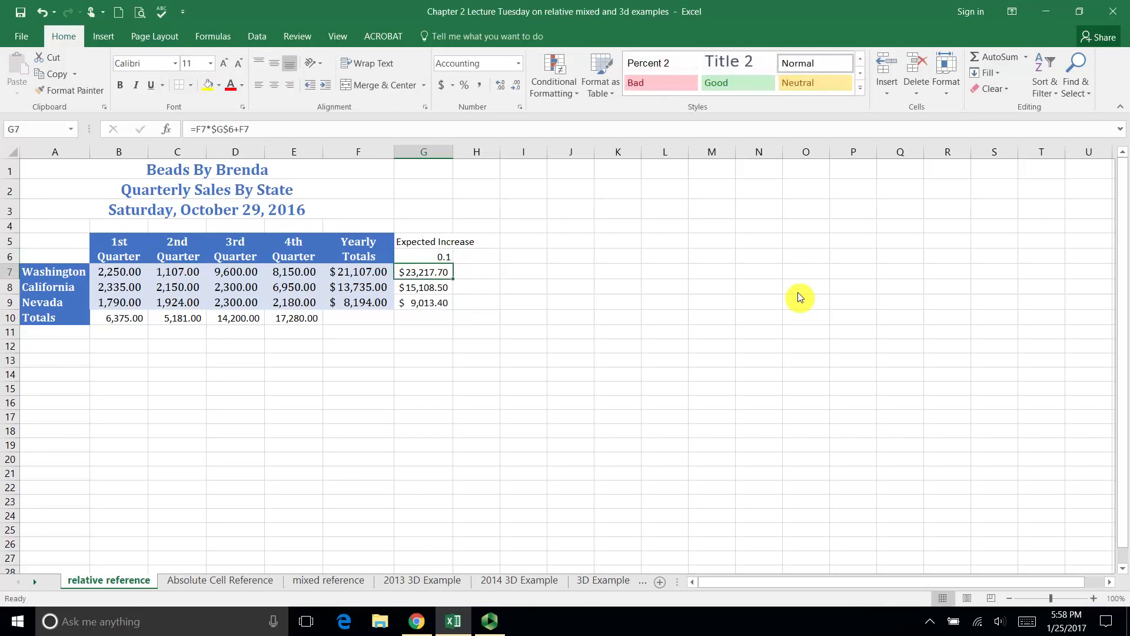
- Replace the expected increase rate in G6 with 0.25 to update the Washington, California and Nevada projections
key("Up")
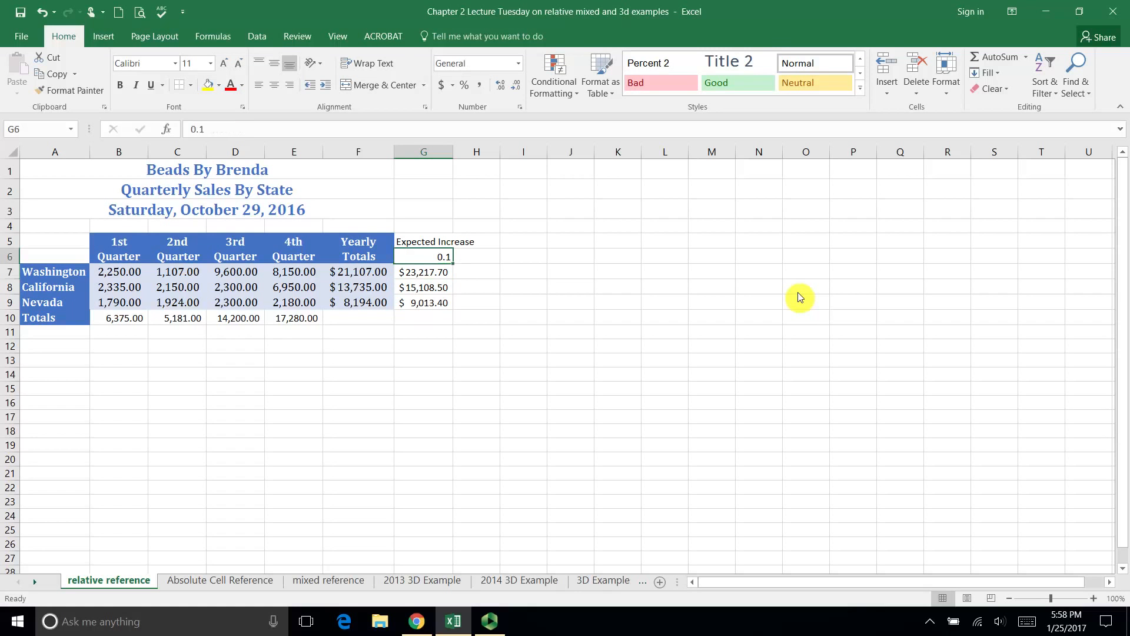
key("BackSpace")
type(".")
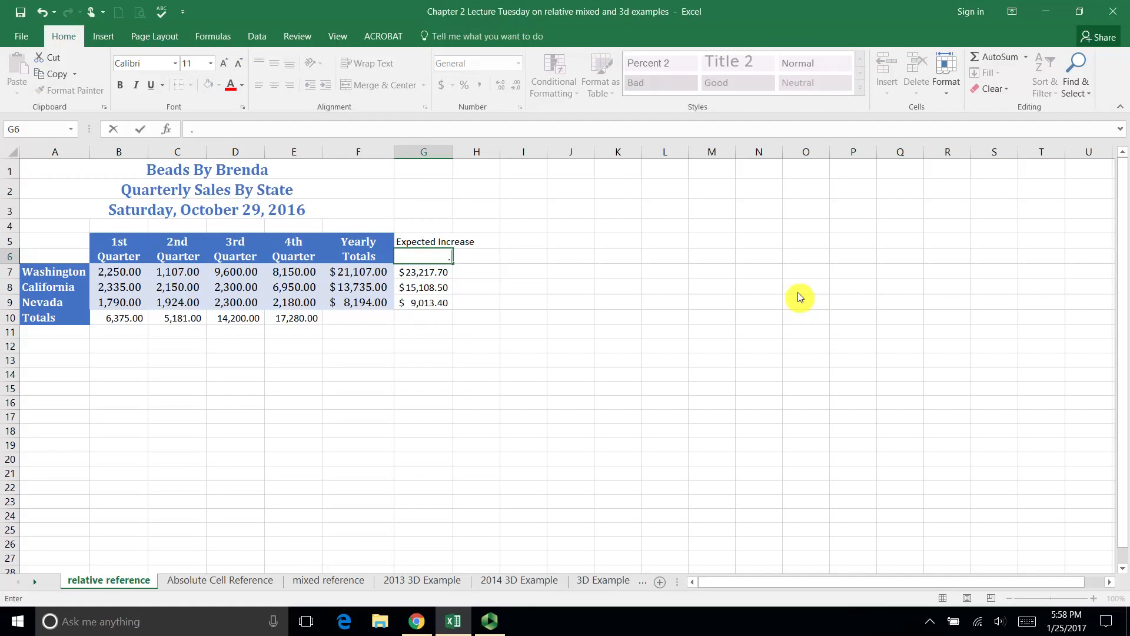
type("25")
key("Return")
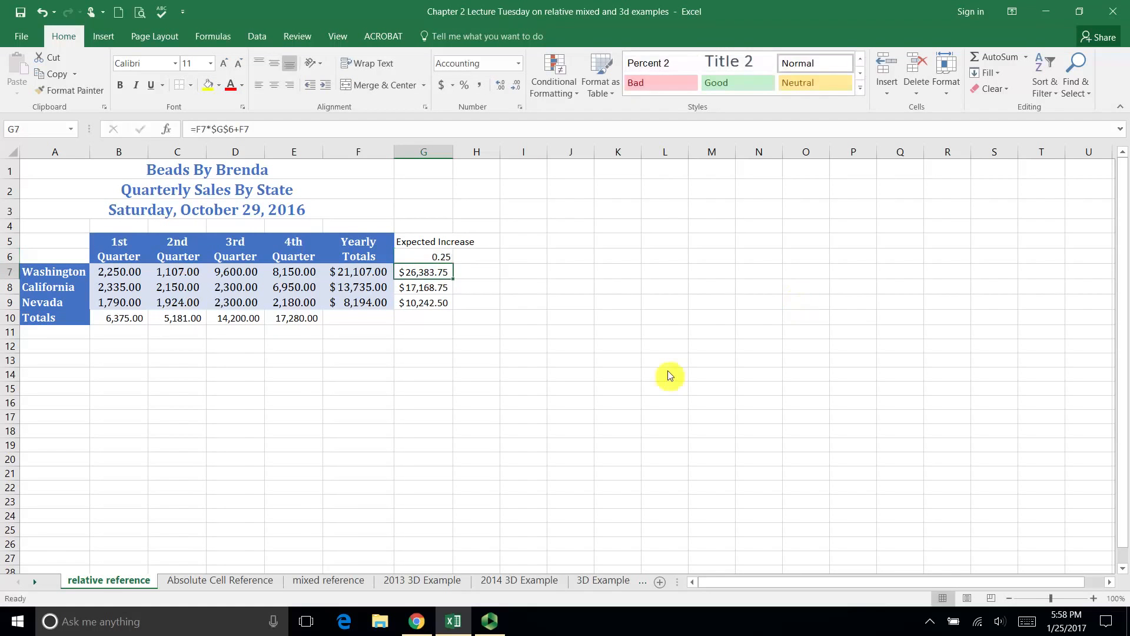